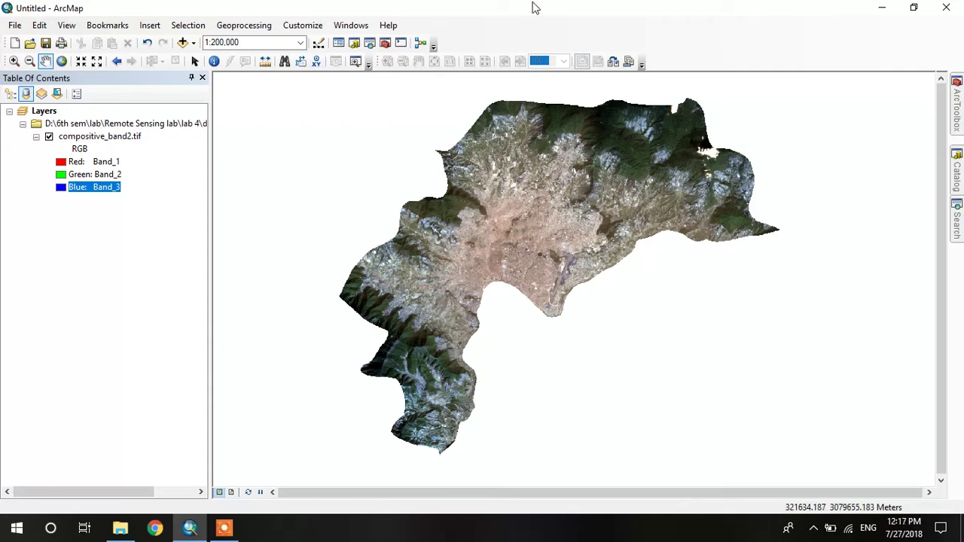
# - Enable the Image Classification toolbar and launch Iso Cluster Unsupervised Classification
pyautogui.rightClick(532, 62)
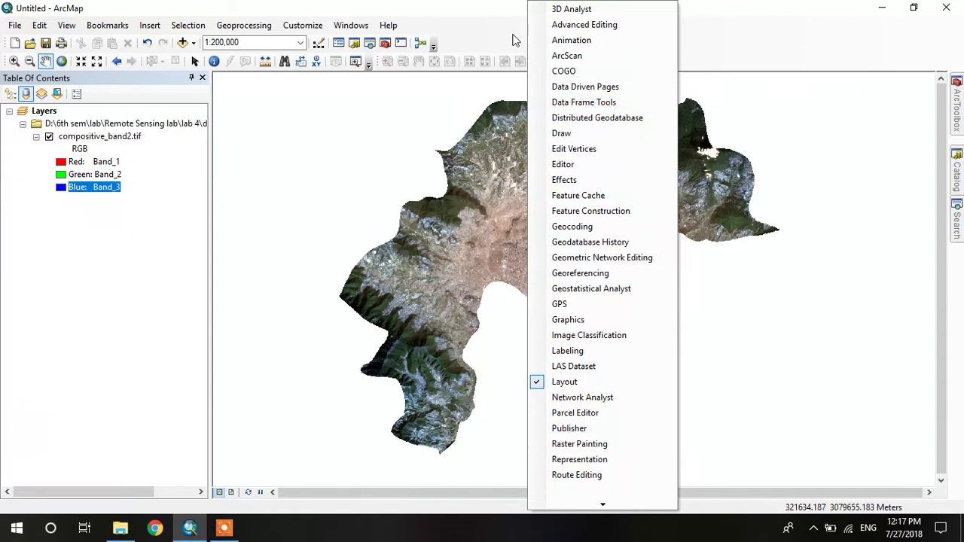
pyautogui.rightClick(512, 39)
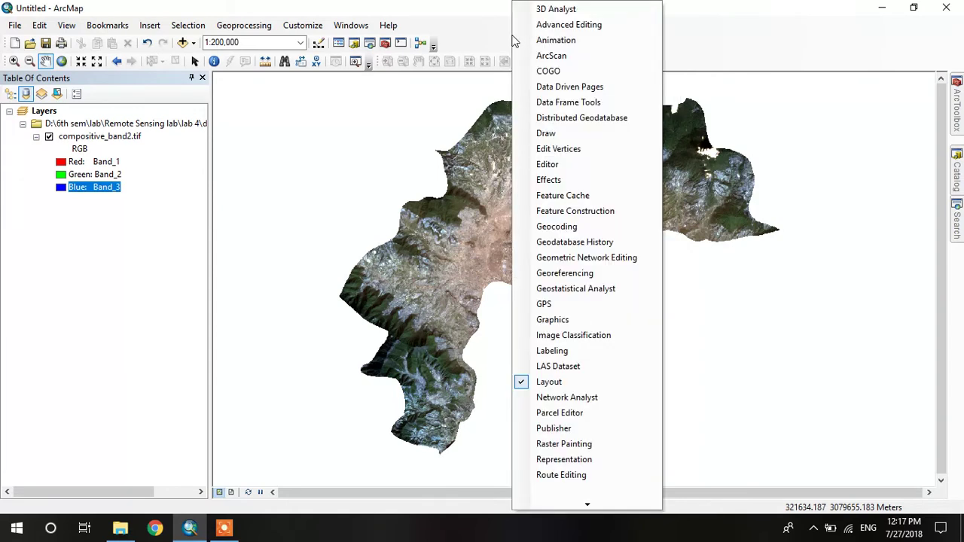
pyautogui.click(581, 337)
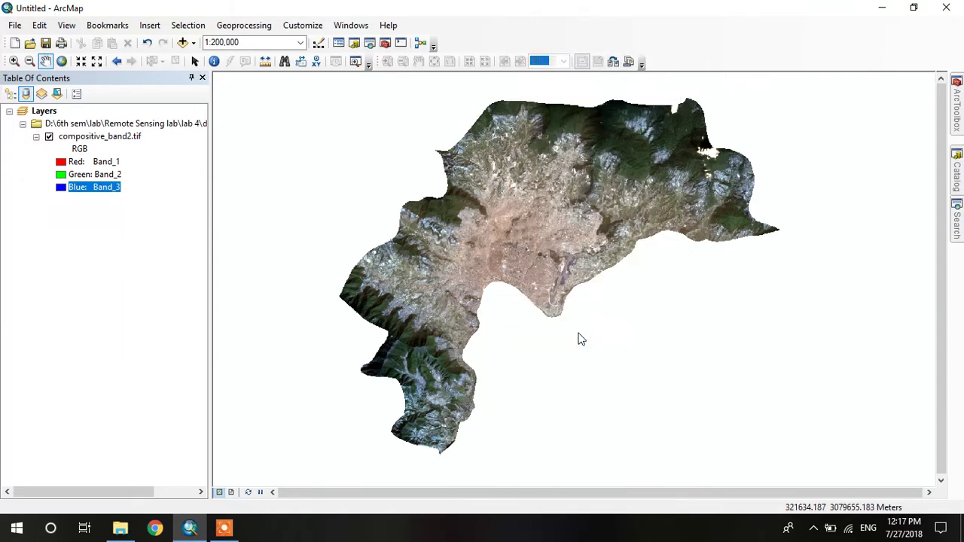
pyautogui.click(494, 48)
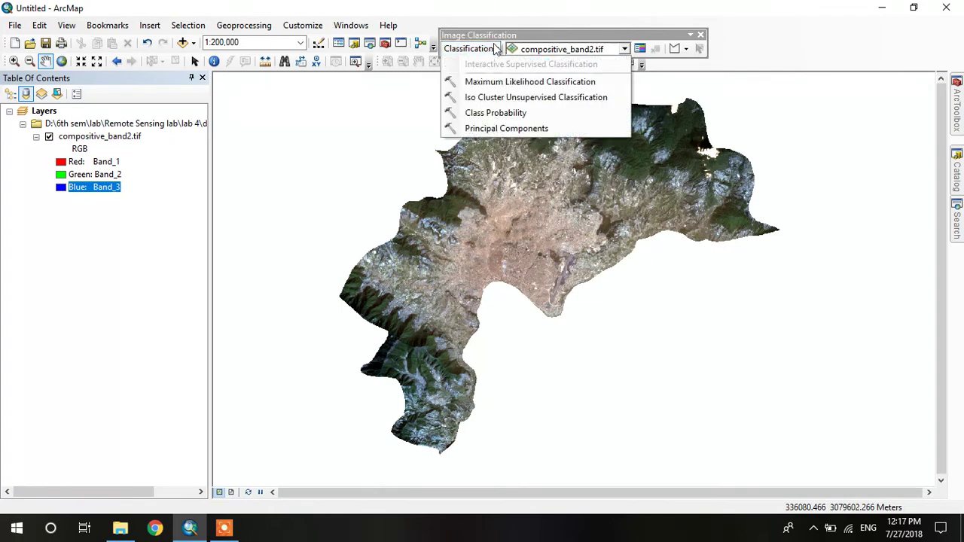
pyautogui.click(507, 101)
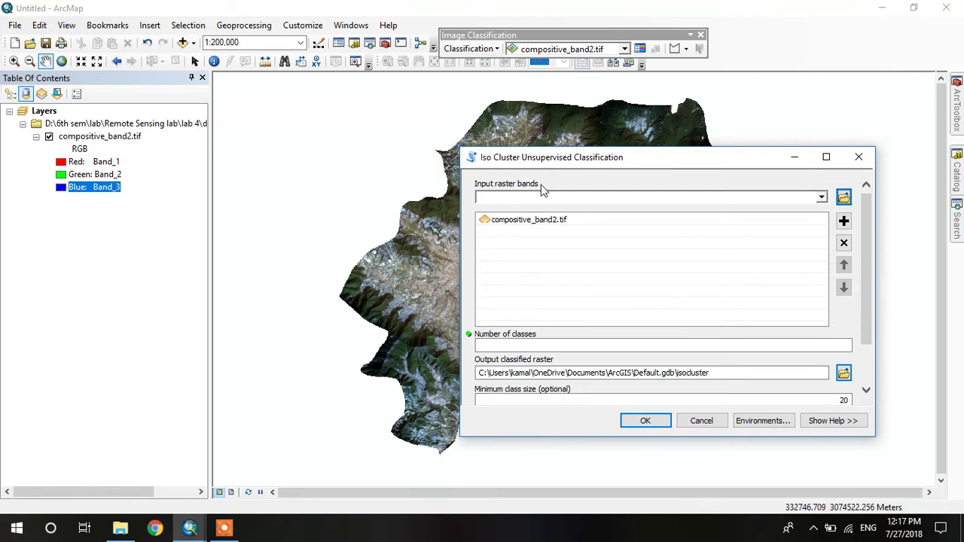
# - Classify compositive_band2.tif into 12 ISO clusters, saving the output as unsupervised.tif
pyautogui.click(526, 223)
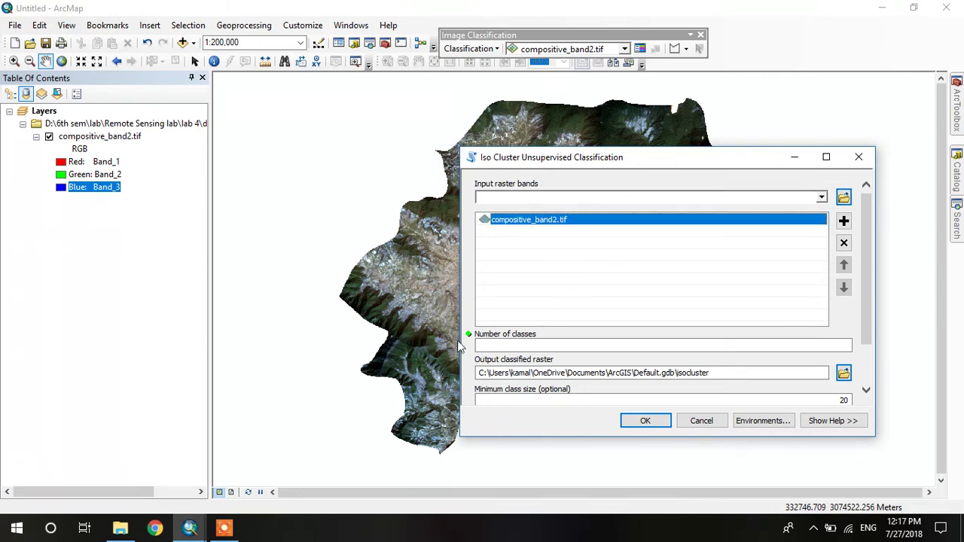
pyautogui.click(507, 346)
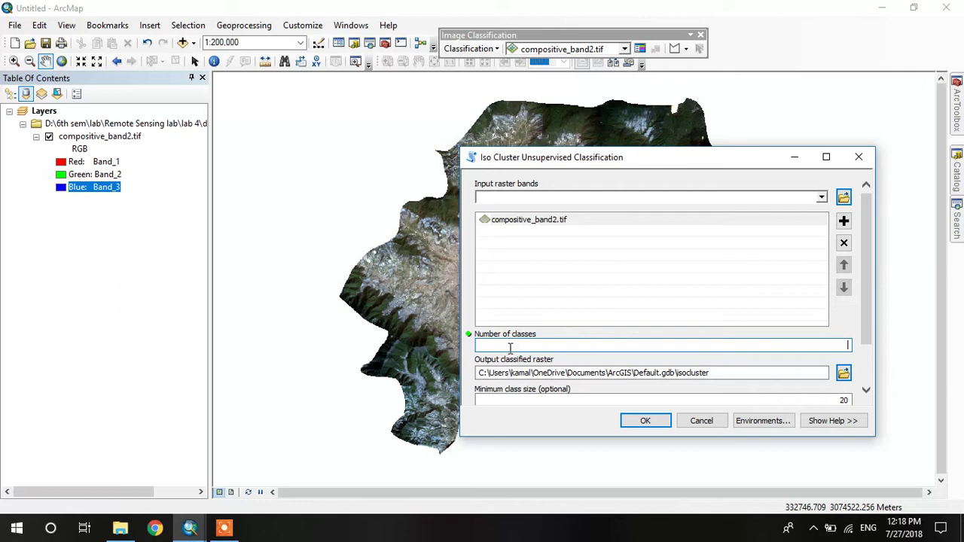
pyautogui.write('1')
pyautogui.write('2')
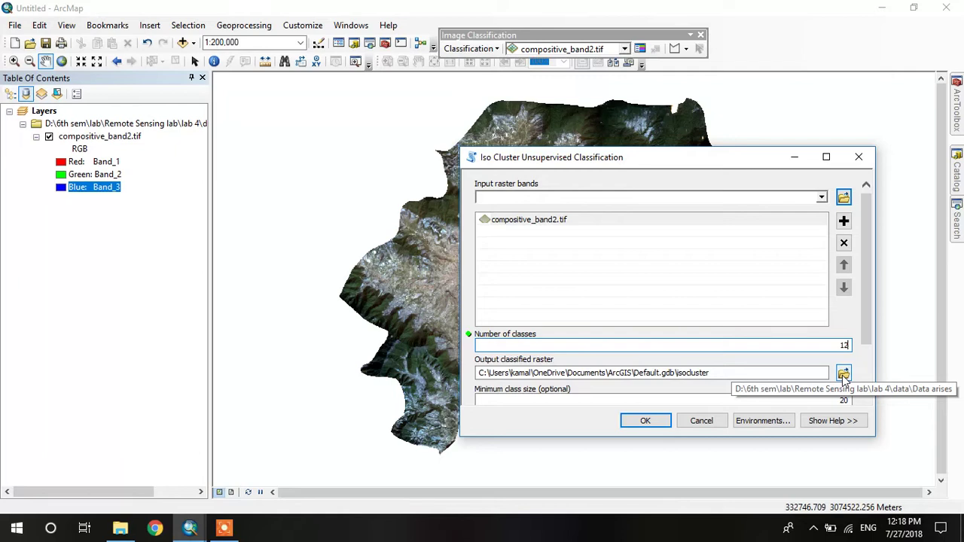
pyautogui.click(843, 374)
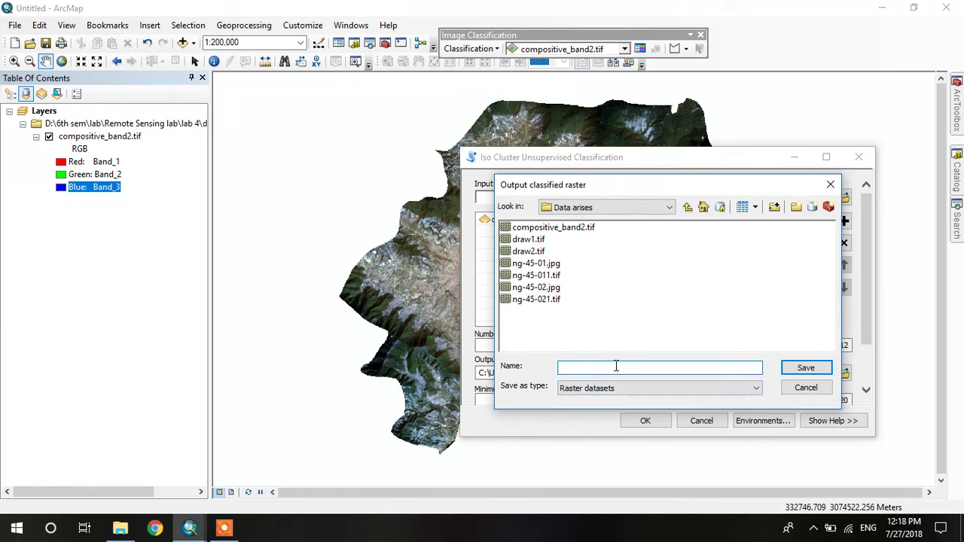
pyautogui.write('uns')
pyautogui.write('upervised')
pyautogui.write('.tif')
pyautogui.press('Return')
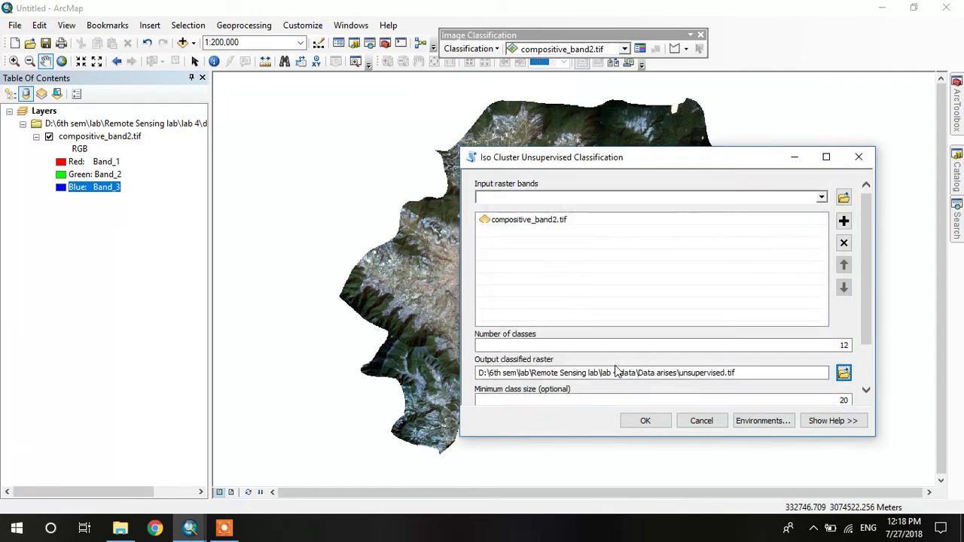
pyautogui.scroll(-2, 659, 369)
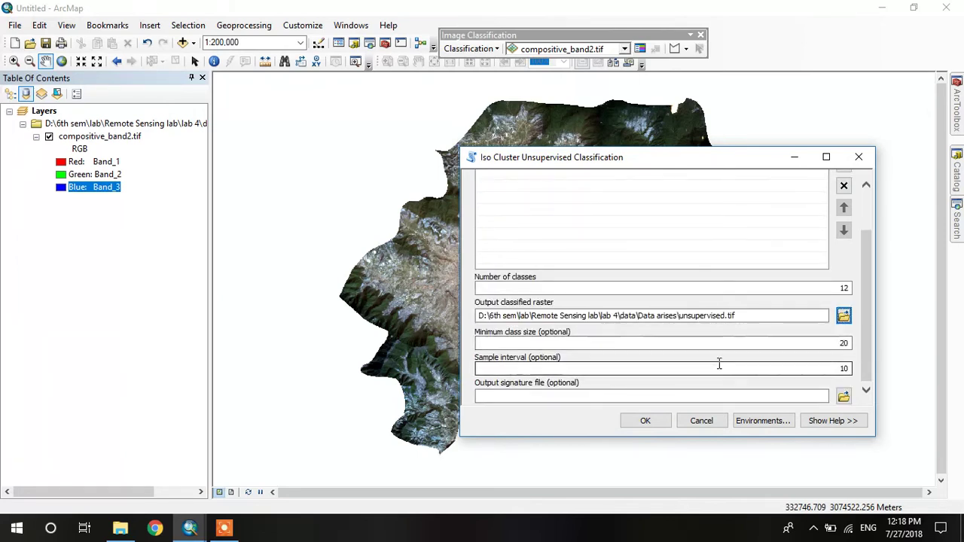
pyautogui.scroll(1, 712, 295)
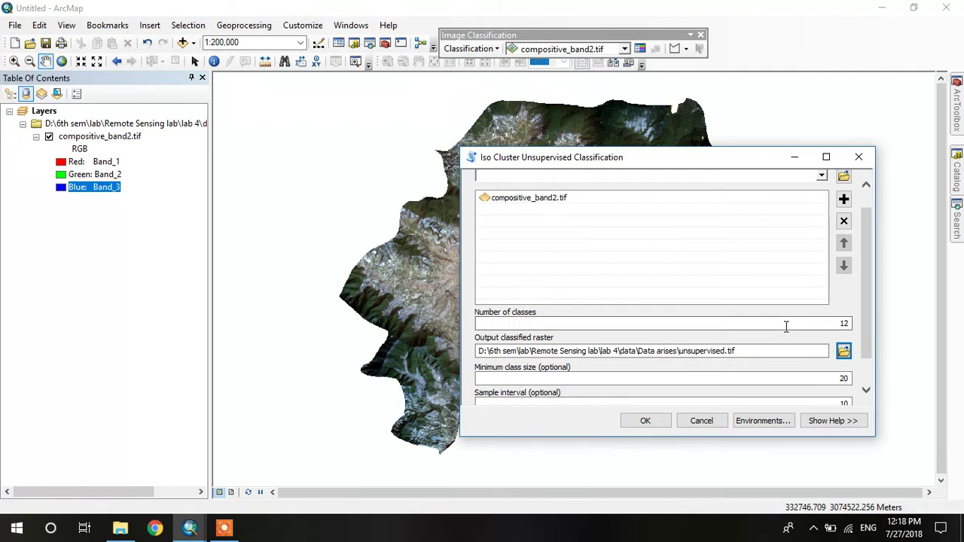
pyautogui.click(646, 421)
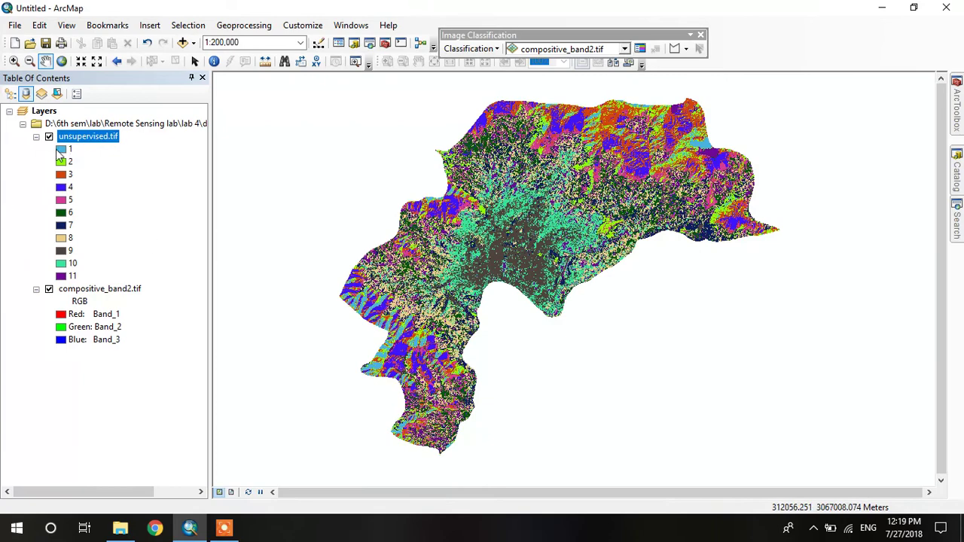
# - Zoom in and out on the 11-class unsupervised.tif result over the study area
pyautogui.scroll(2, 460, 221)
pyautogui.scroll(1, 463, 225)
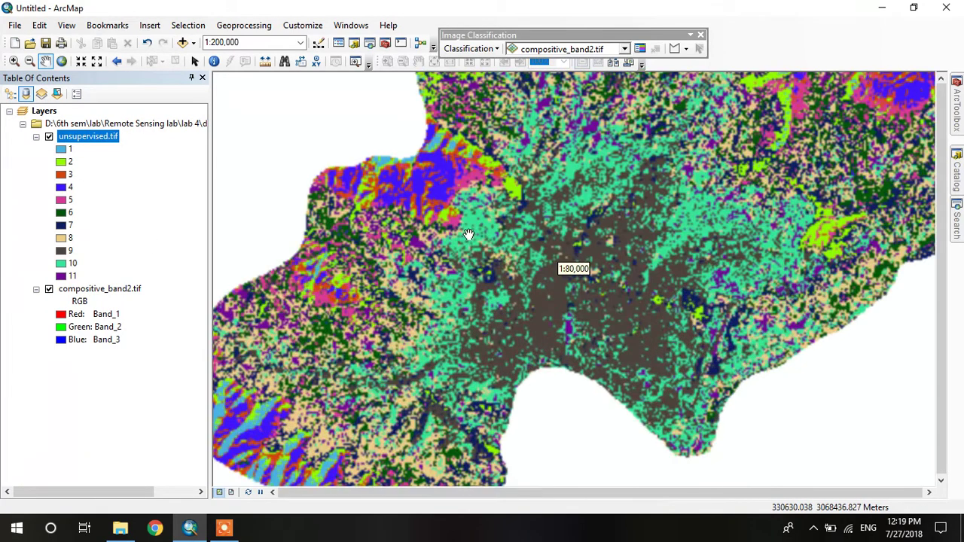
pyautogui.scroll(-1, 467, 234)
pyautogui.scroll(-2, 466, 235)
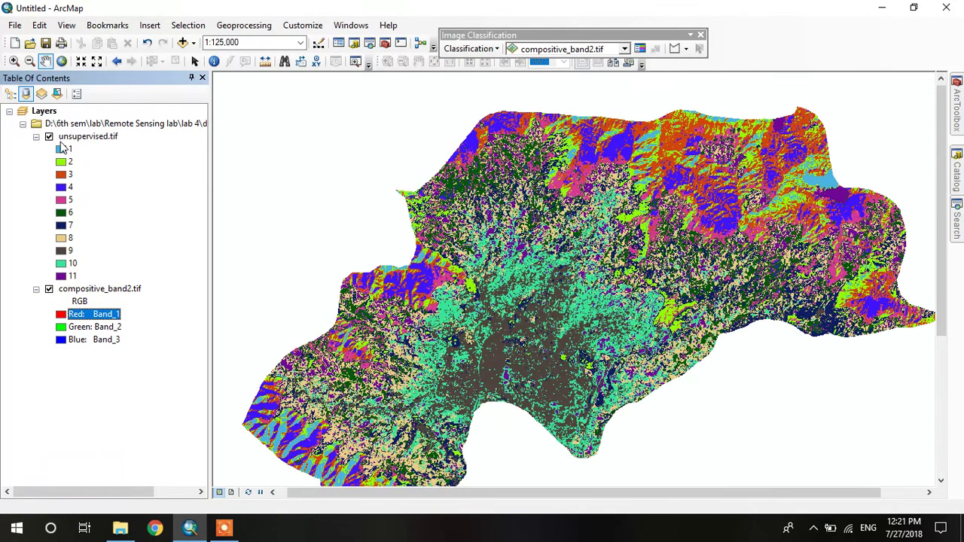
# - Hide unsupervised.tif and assign Band_4 to the composite's red channel
pyautogui.click(49, 137)
pyautogui.click(62, 317)
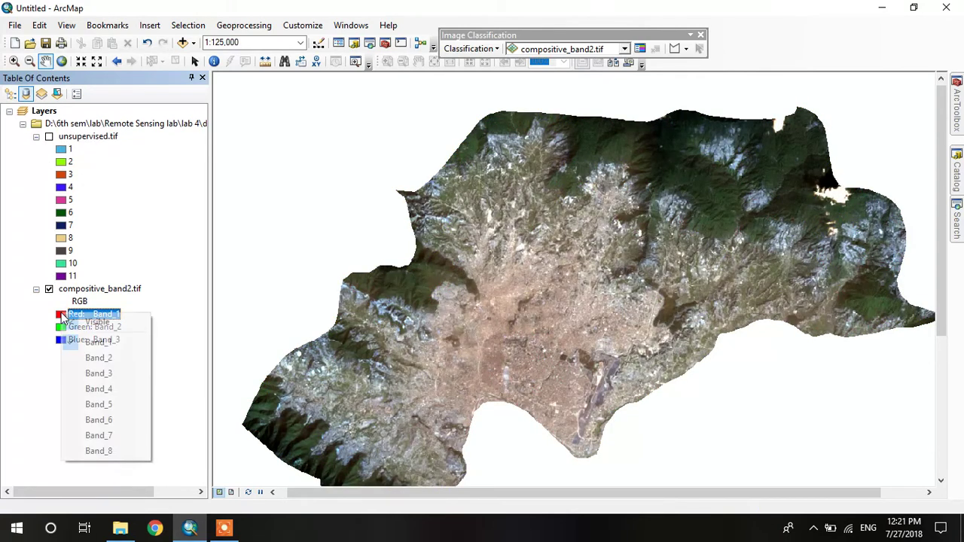
pyautogui.click(98, 388)
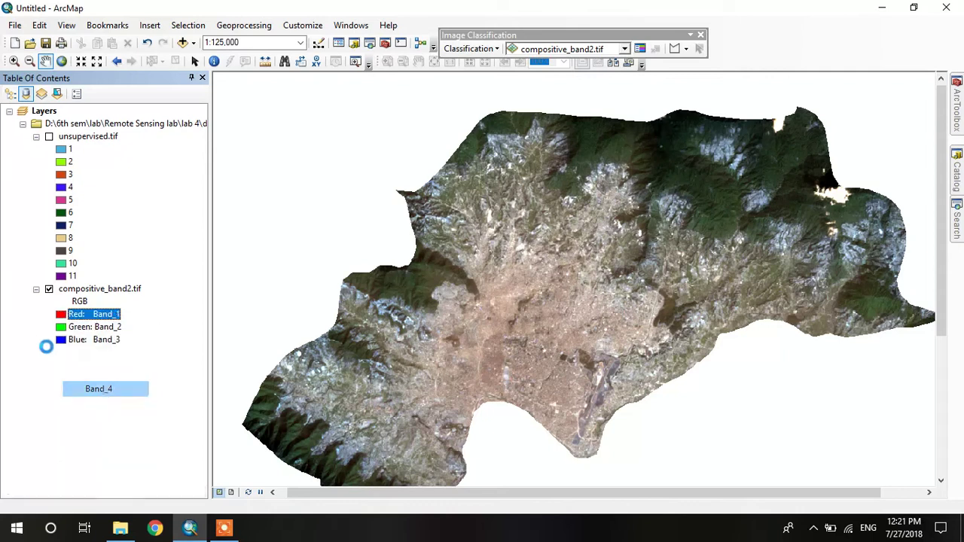
pyautogui.rightClick(61, 327)
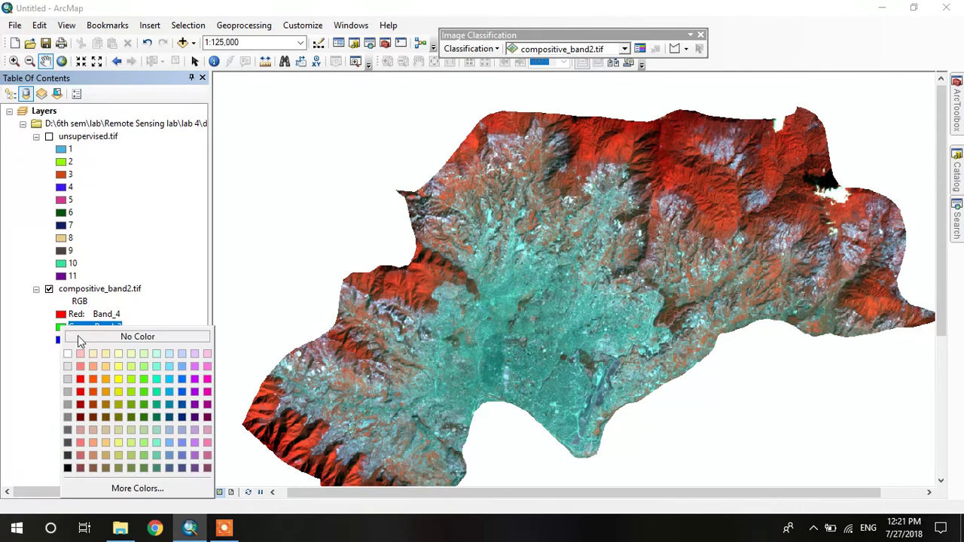
pyautogui.click(61, 329)
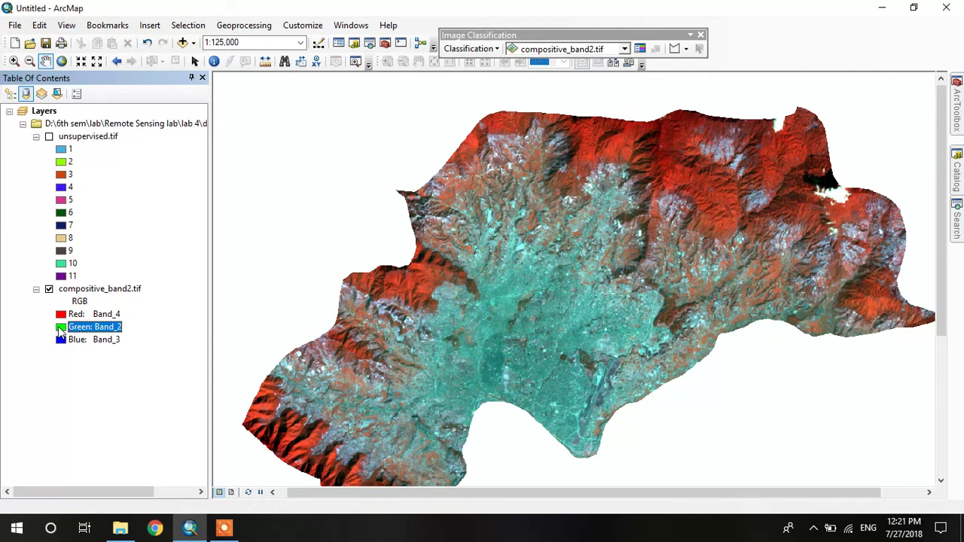
pyautogui.rightClick(60, 329)
pyautogui.press('Escape')
# - Set the composite's green channel to Band_3 and blue channel to Band_2
pyautogui.click(90, 326)
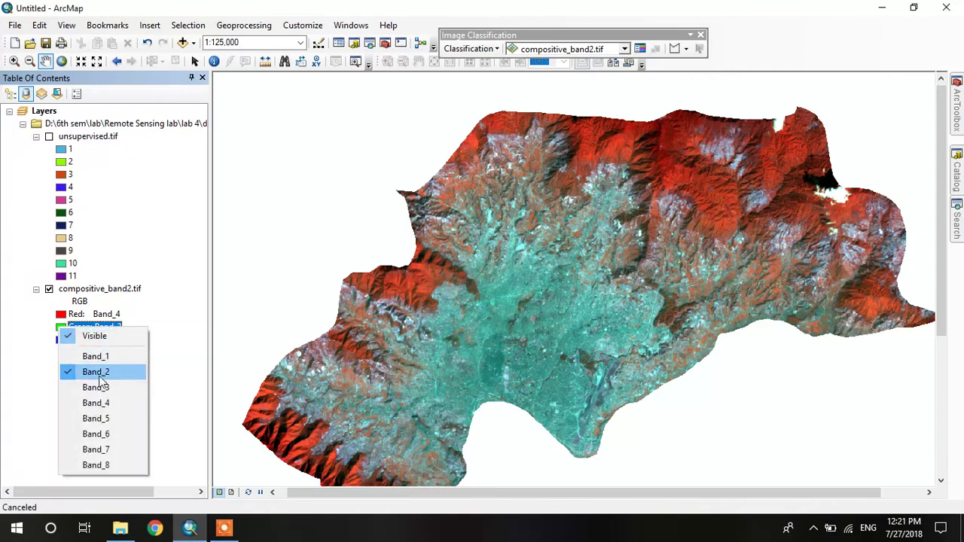
pyautogui.click(102, 384)
pyautogui.click(91, 339)
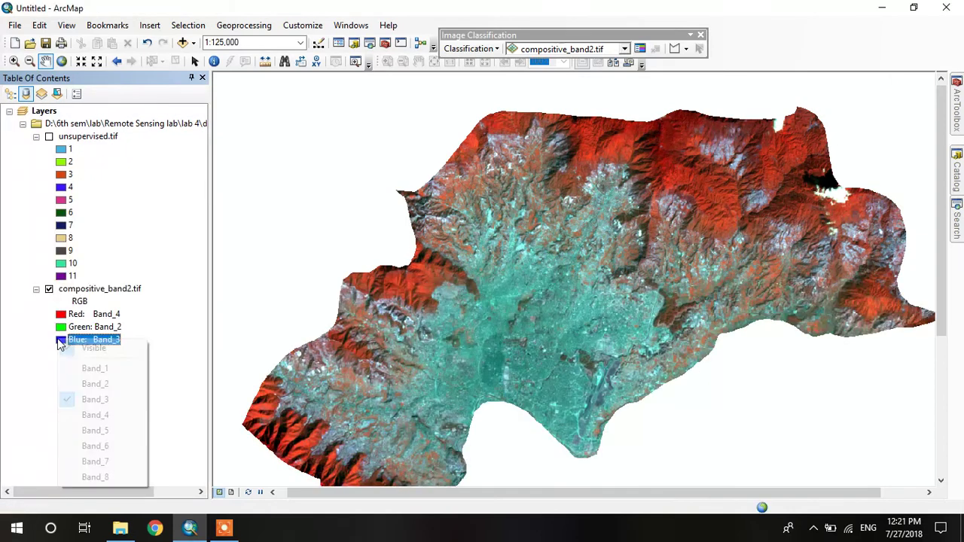
pyautogui.click(87, 369)
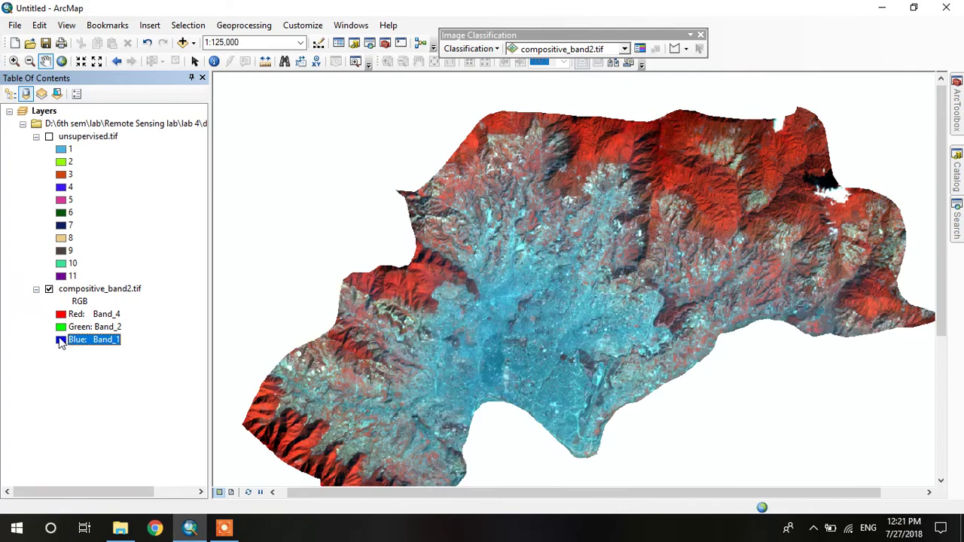
pyautogui.click(60, 343)
pyautogui.click(75, 327)
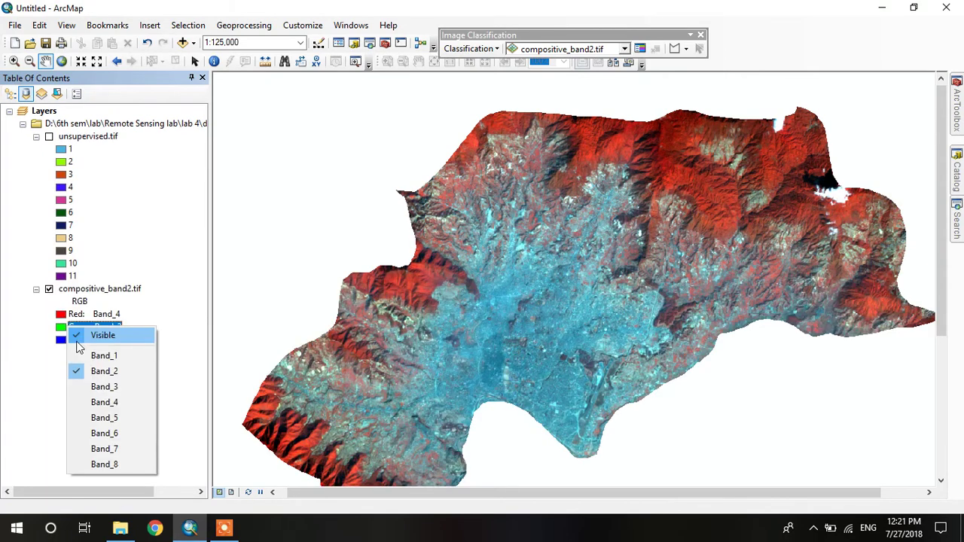
pyautogui.click(83, 386)
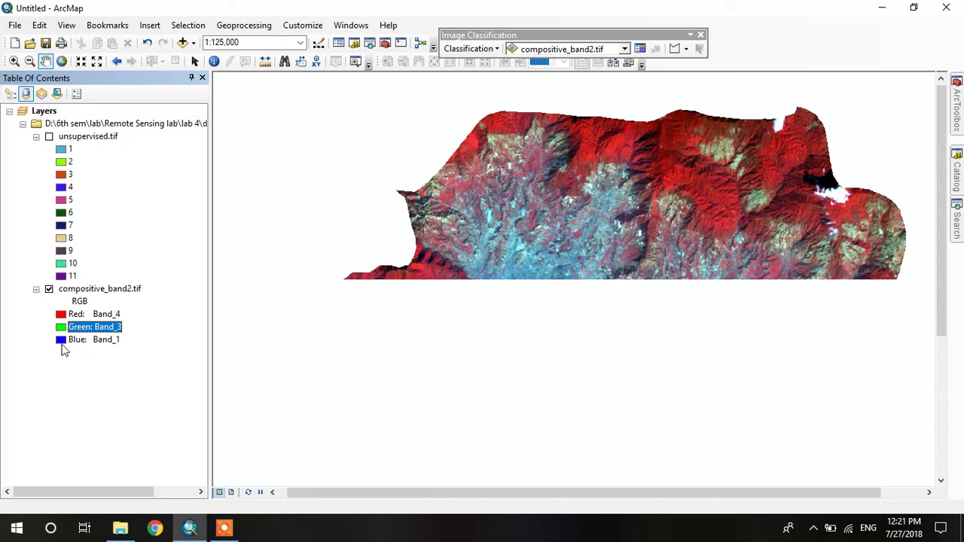
pyautogui.click(75, 340)
pyautogui.click(83, 387)
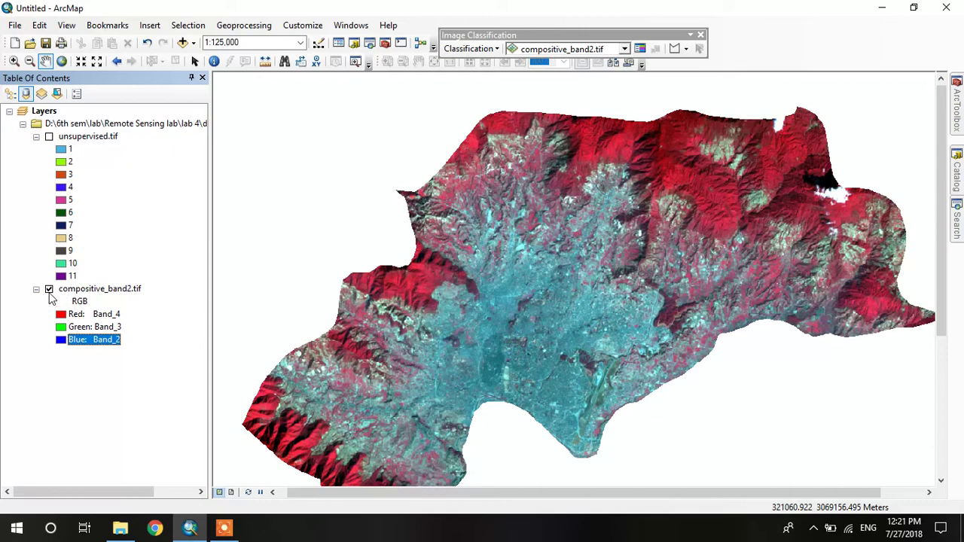
# - Show unsupervised.tif again and recolour class 4 green
pyautogui.click(49, 137)
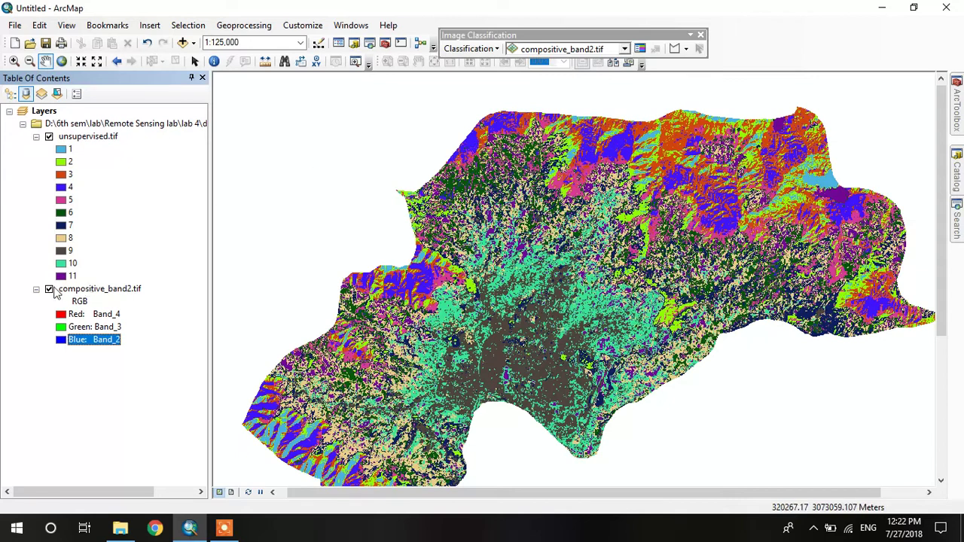
pyautogui.click(48, 139)
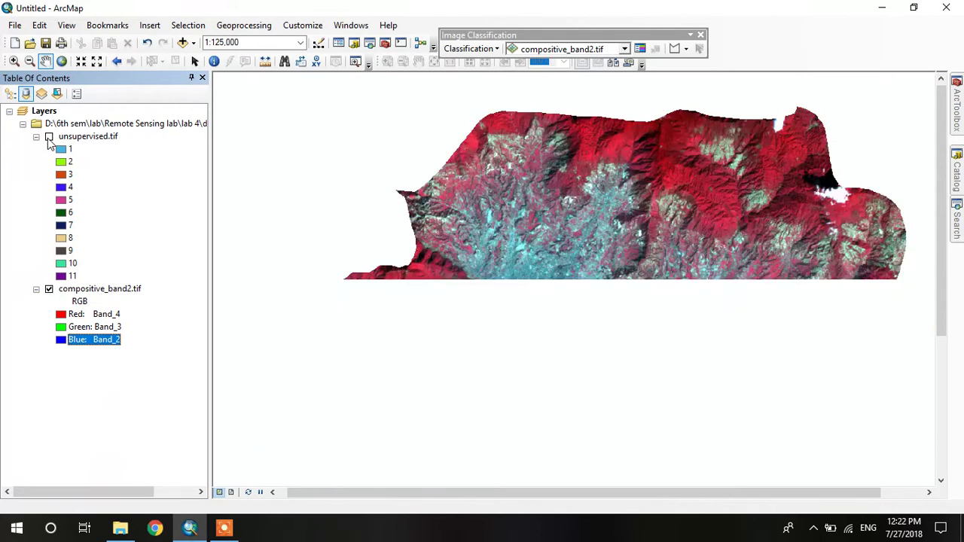
pyautogui.click(49, 139)
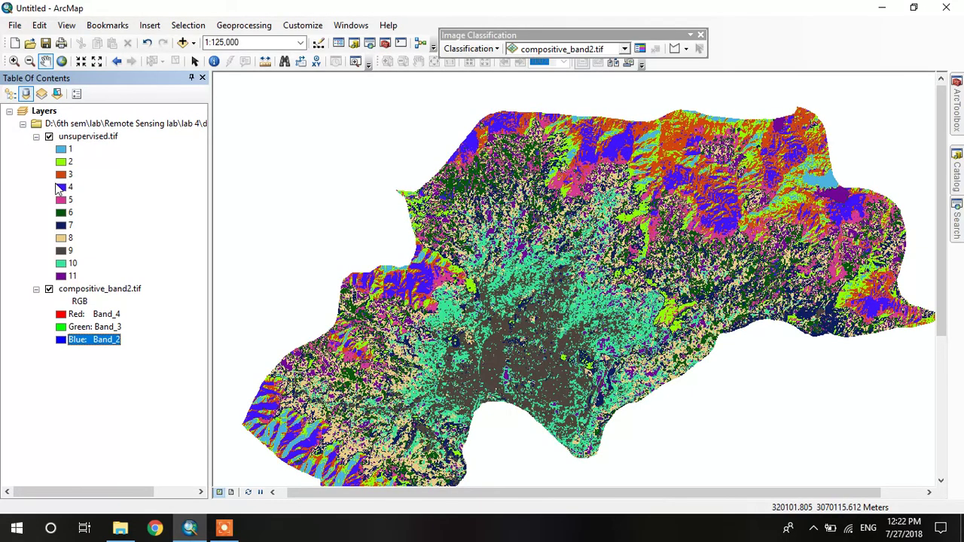
pyautogui.click(61, 188)
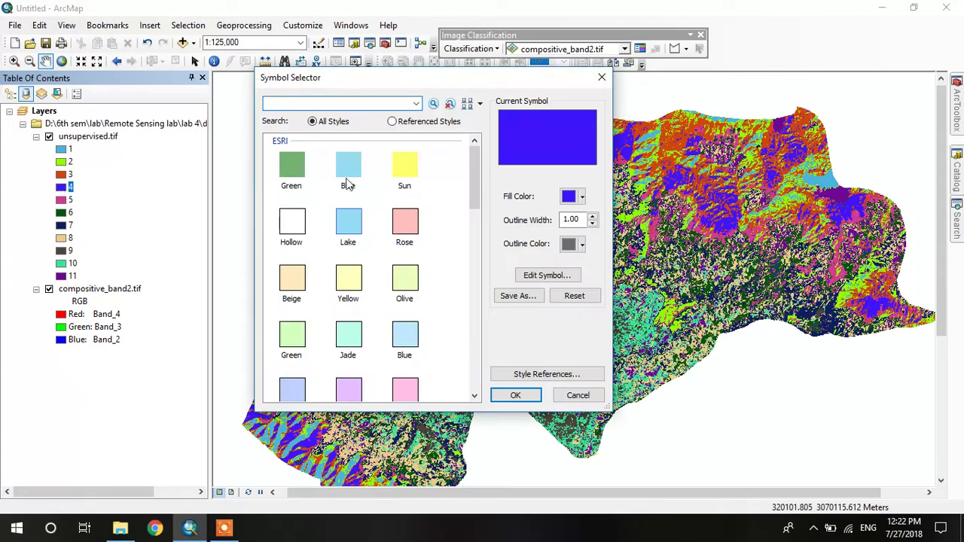
pyautogui.click(293, 160)
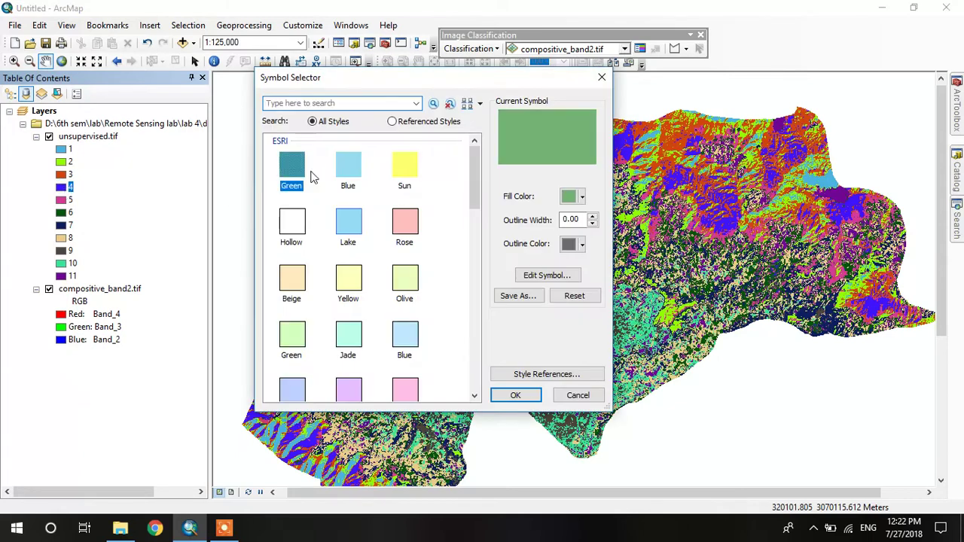
pyautogui.click(529, 395)
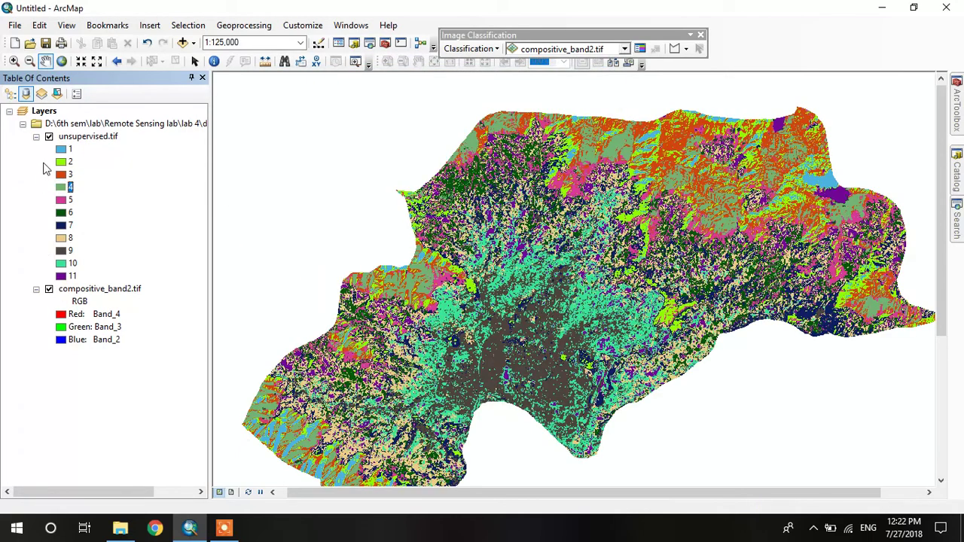
# - Recolour class 3 green and class 2 Sun yellow after comparing with the composite
pyautogui.click(49, 137)
pyautogui.click(49, 137)
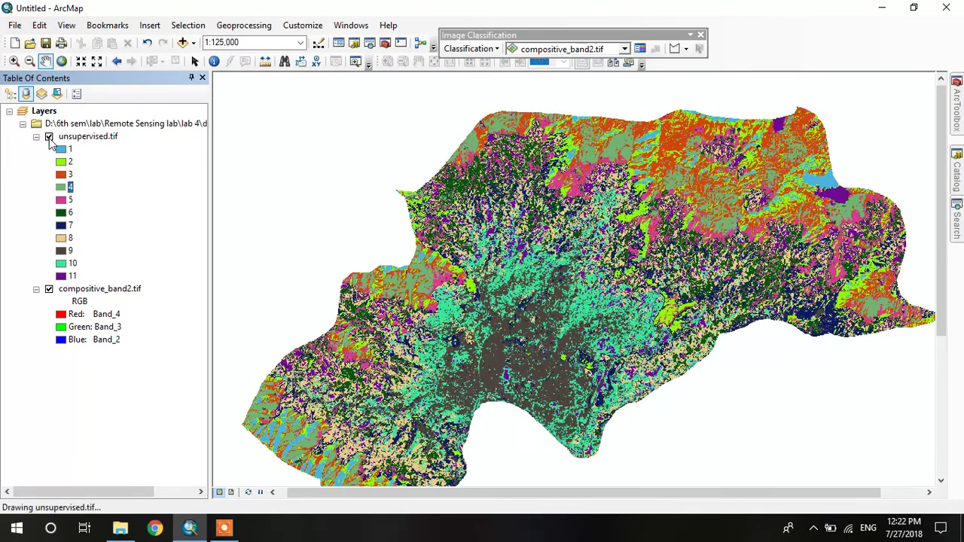
pyautogui.click(49, 137)
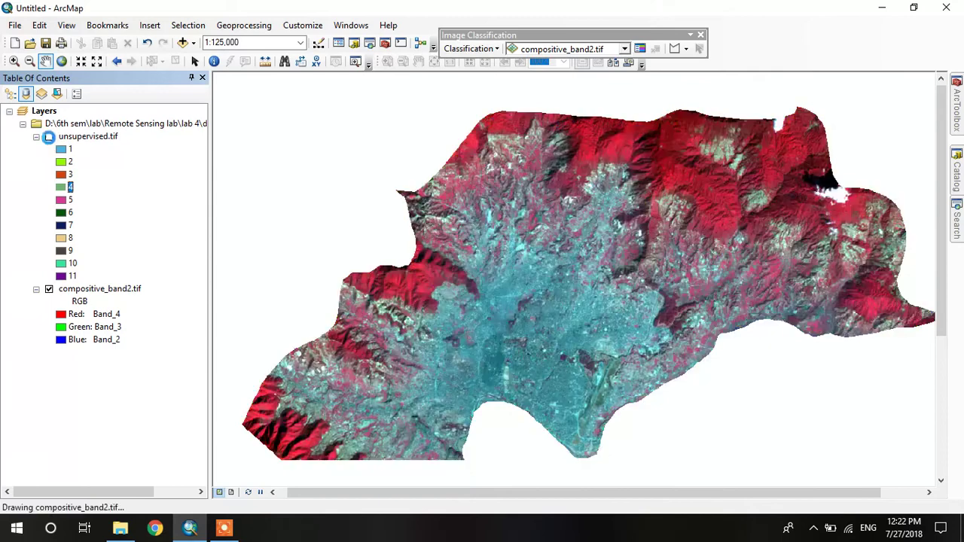
pyautogui.click(49, 137)
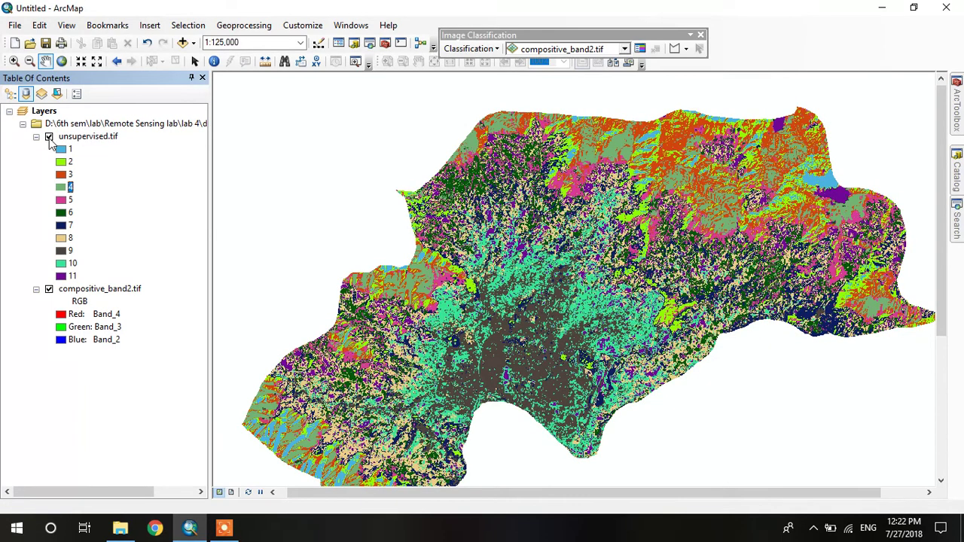
pyautogui.doubleClick(61, 175)
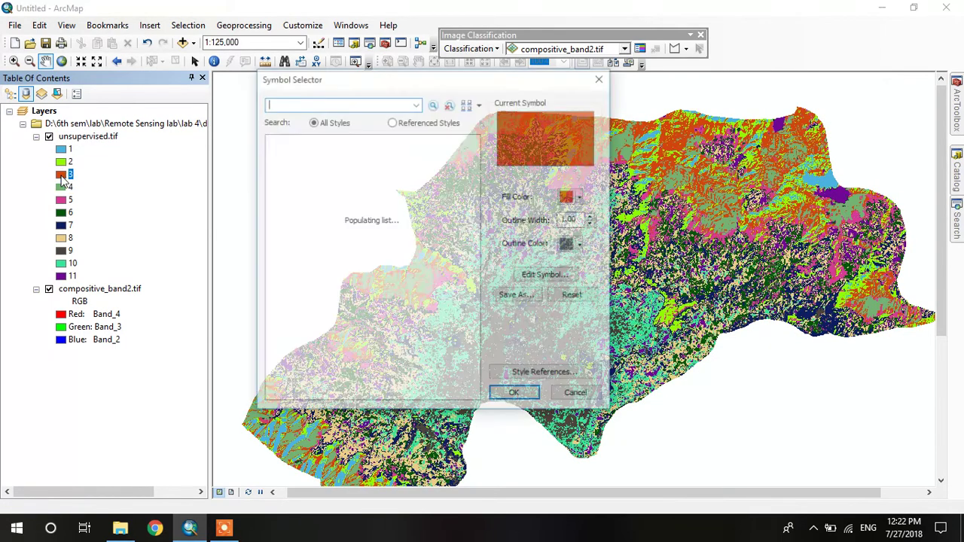
pyautogui.click(295, 169)
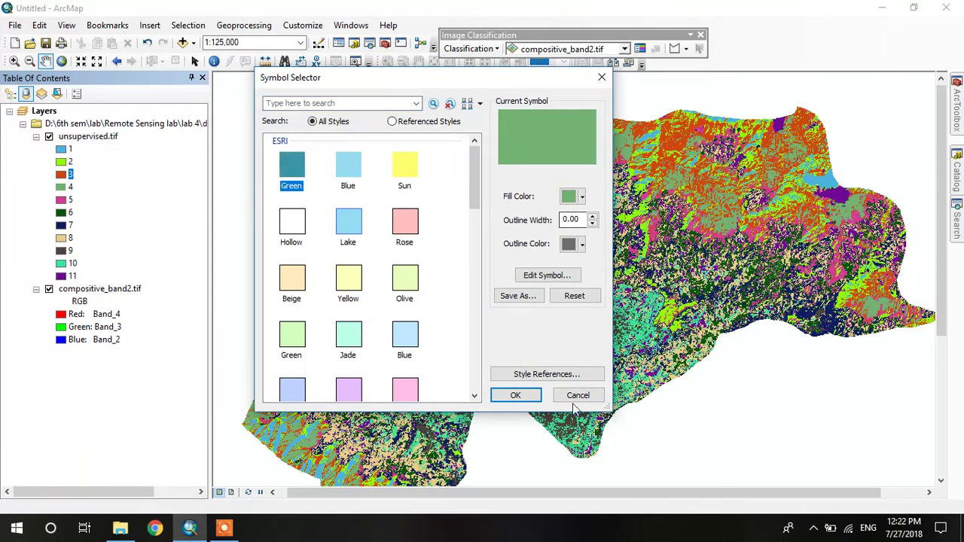
pyautogui.click(515, 395)
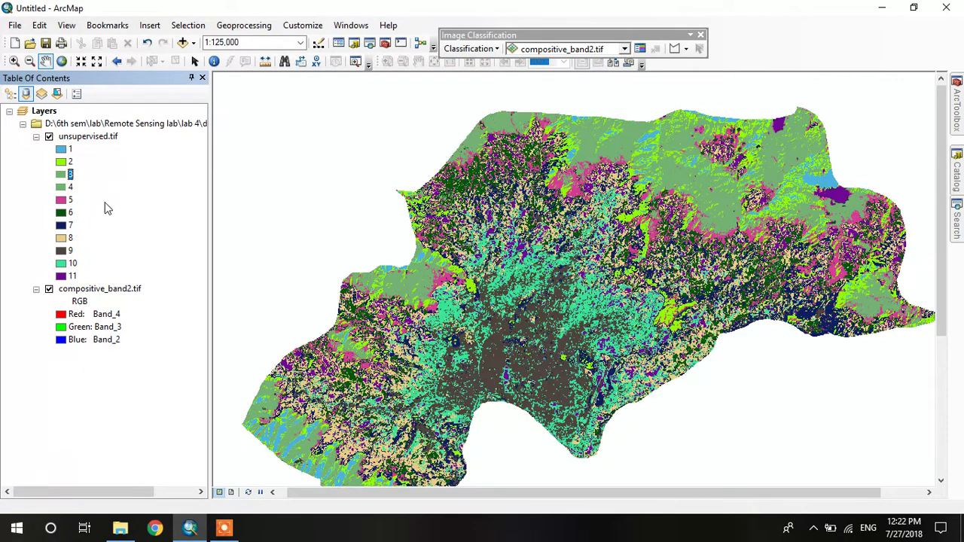
pyautogui.doubleClick(61, 163)
pyautogui.click(413, 163)
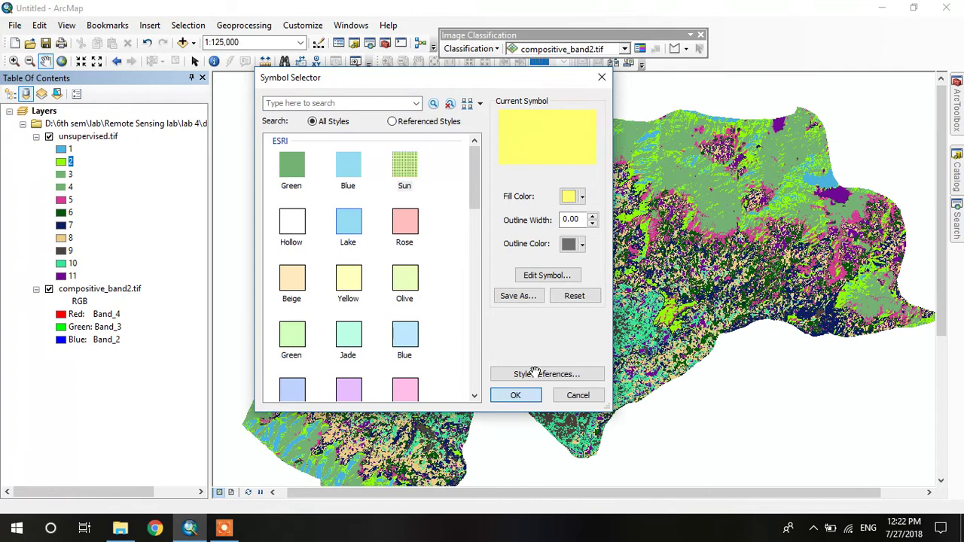
pyautogui.click(515, 395)
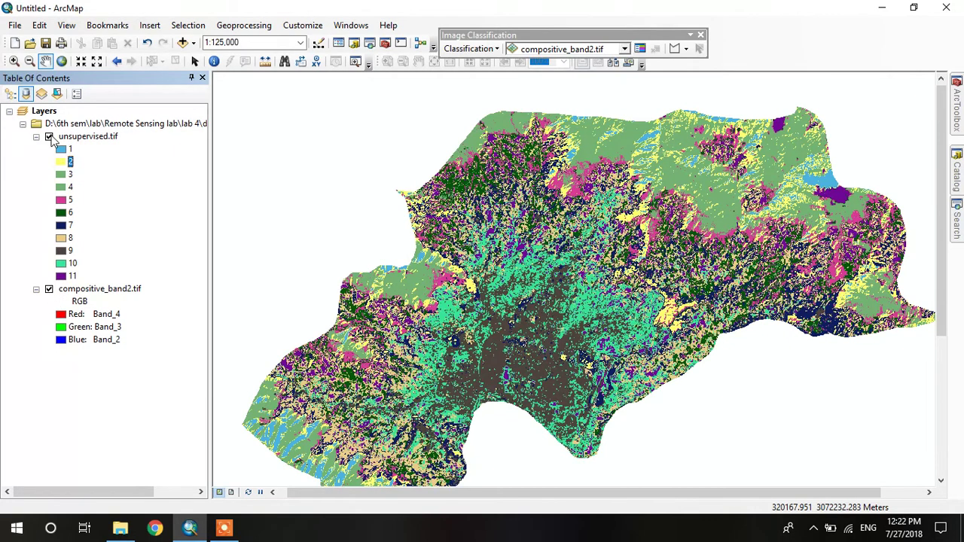
# - Toggle unsupervised.tif on and off to compare its recoloured classes against the composite
pyautogui.click(49, 137)
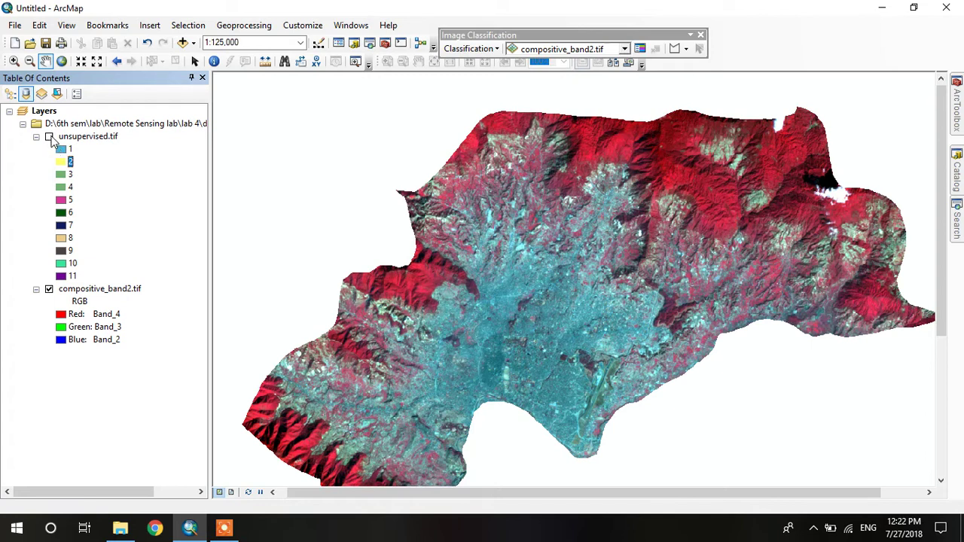
pyautogui.click(50, 139)
pyautogui.click(49, 139)
pyautogui.click(49, 139)
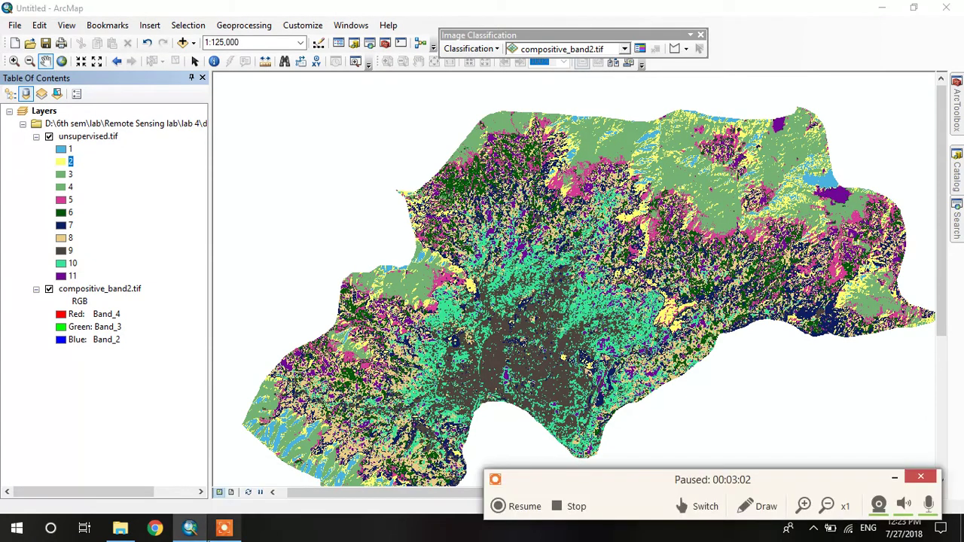
pyautogui.click(893, 481)
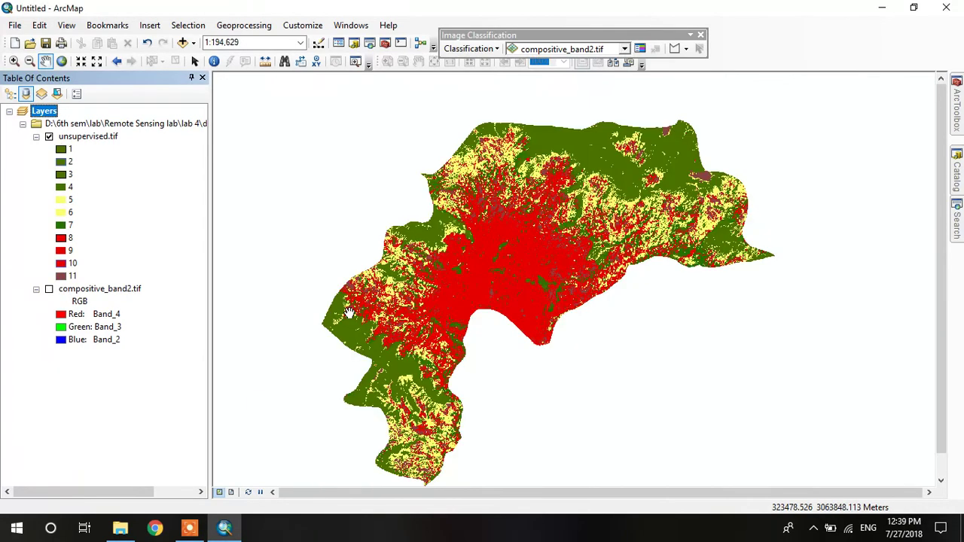
pyautogui.click(195, 44)
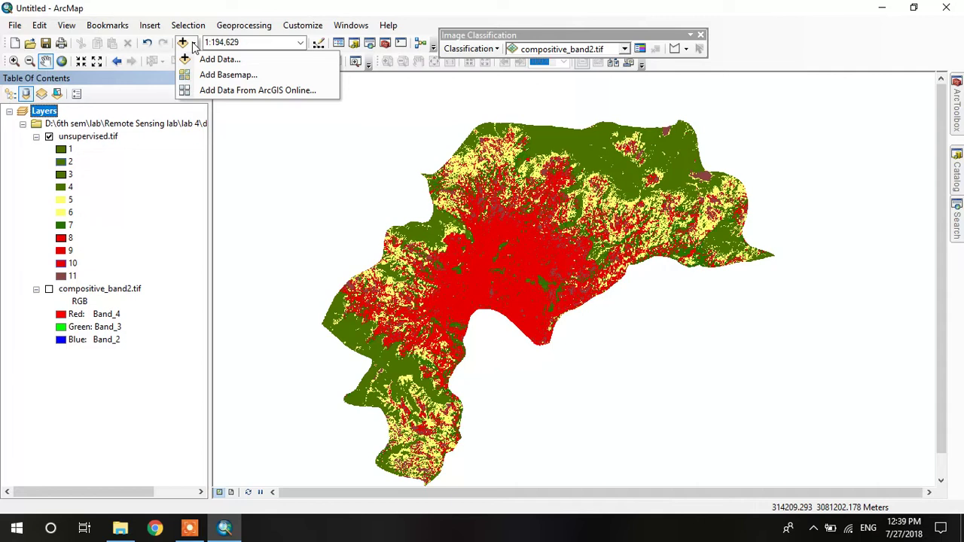
pyautogui.click(246, 76)
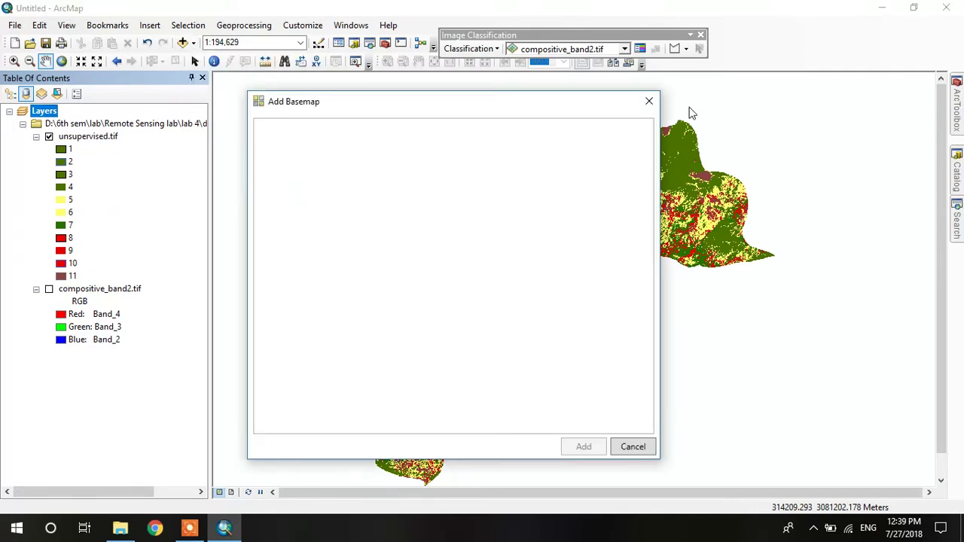
pyautogui.click(652, 101)
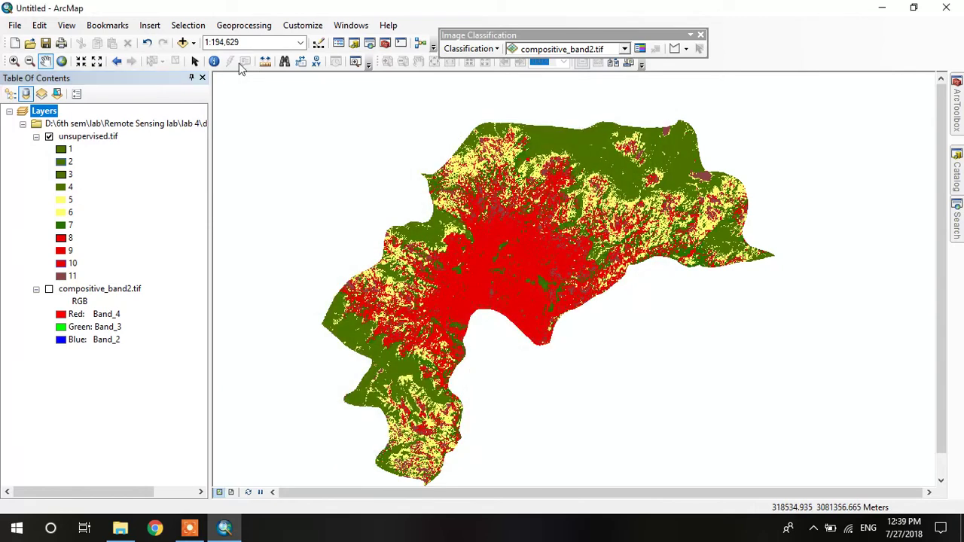
pyautogui.click(193, 43)
pyautogui.click(209, 82)
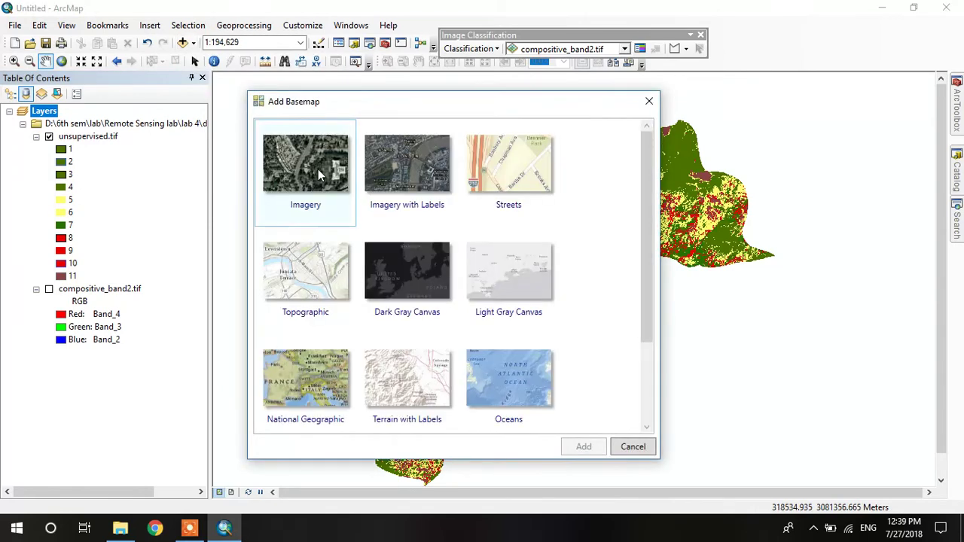
pyautogui.click(320, 175)
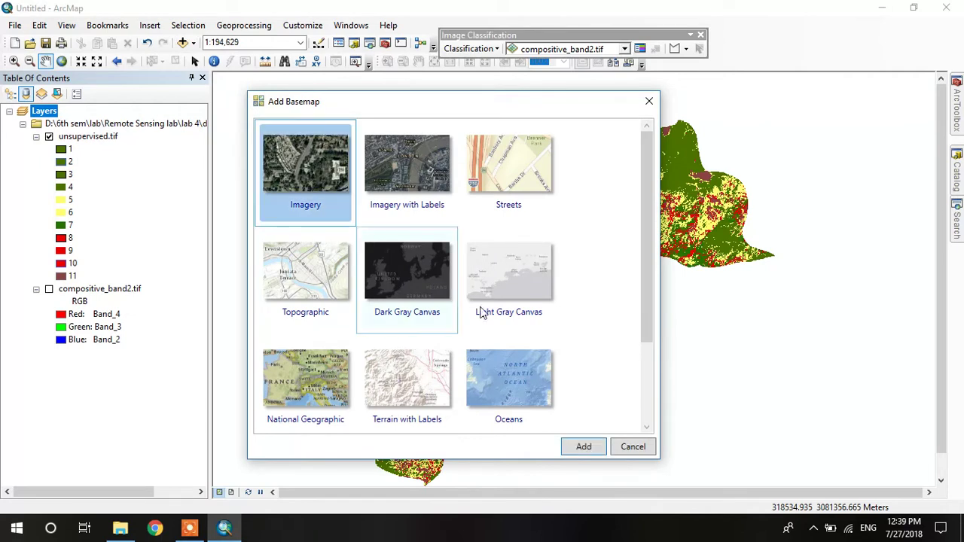
pyautogui.click(587, 448)
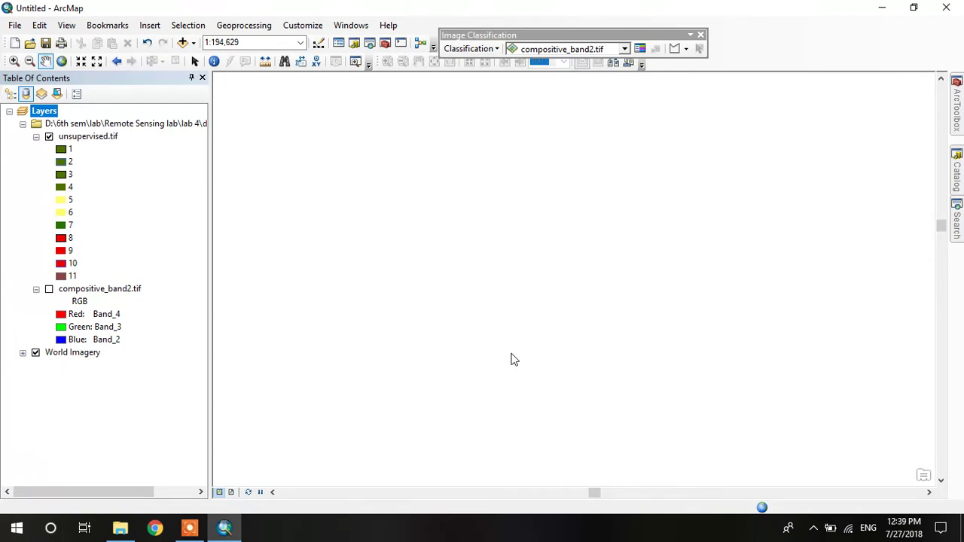
pyautogui.click(68, 405)
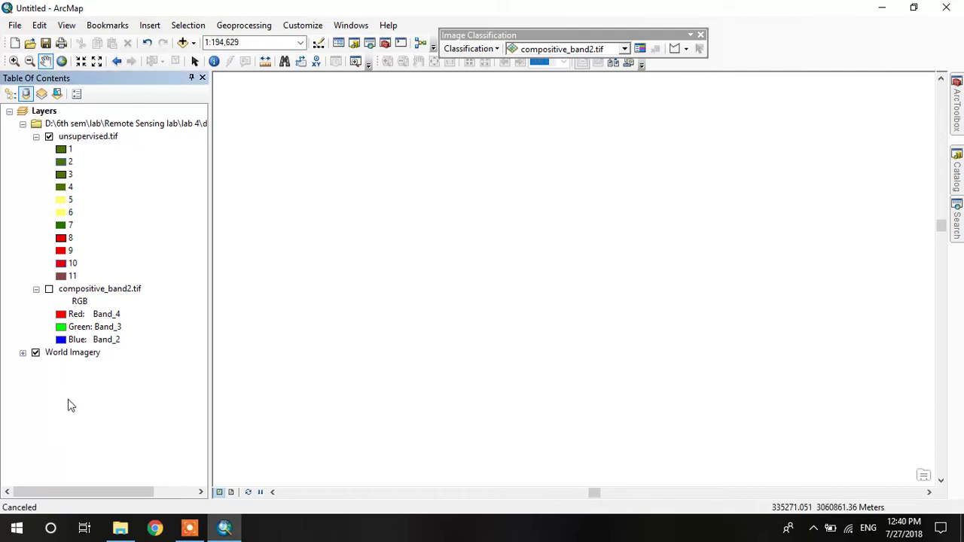
pyautogui.rightClick(68, 357)
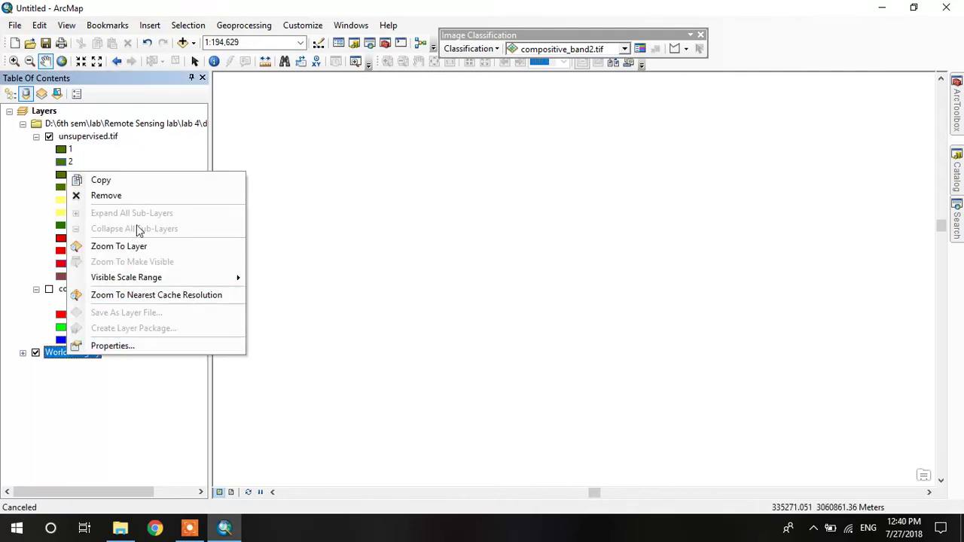
pyautogui.click(134, 196)
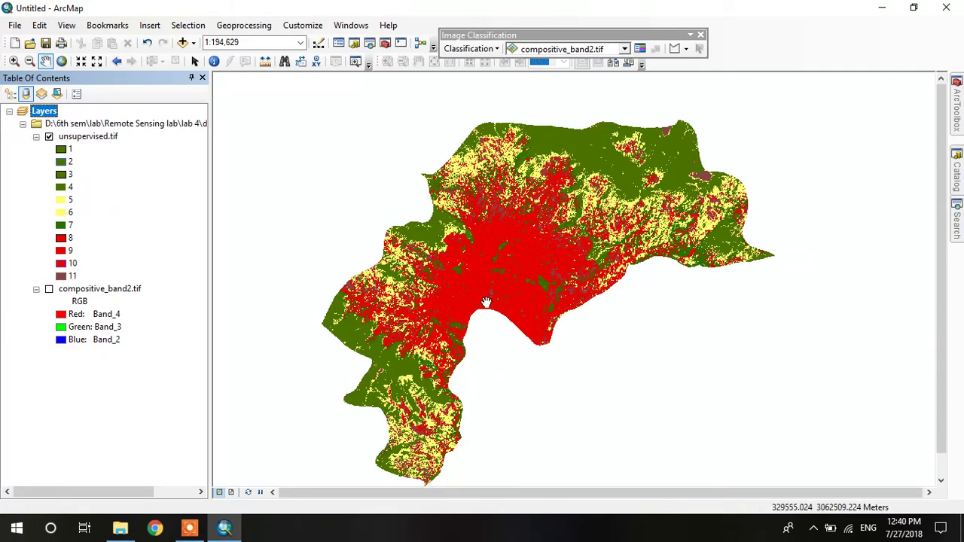
pyautogui.moveTo(509, 261)
pyautogui.mouseDown()
pyautogui.moveTo(489, 226)
pyautogui.moveTo(550, 256)
pyautogui.mouseUp()
pyautogui.scroll(2, 495, 226)
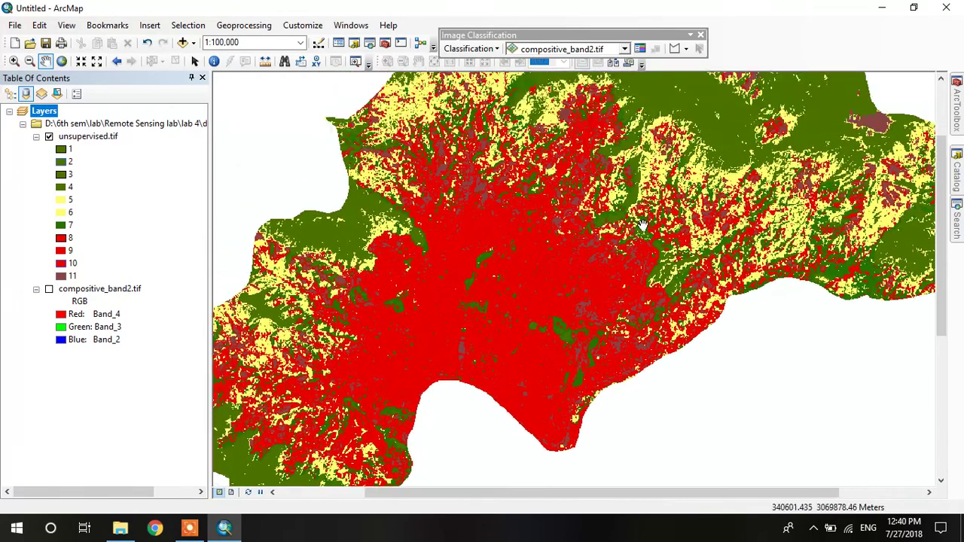
pyautogui.moveTo(554, 218)
pyautogui.mouseDown()
pyautogui.moveTo(558, 245)
pyautogui.moveTo(598, 246)
pyautogui.mouseUp()
pyautogui.scroll(-1, 559, 239)
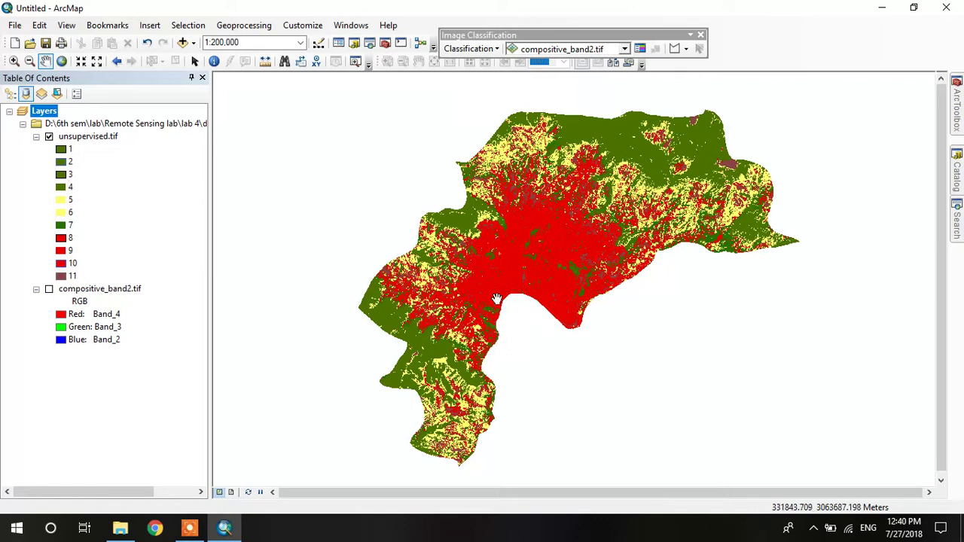
pyautogui.scroll(2, 501, 252)
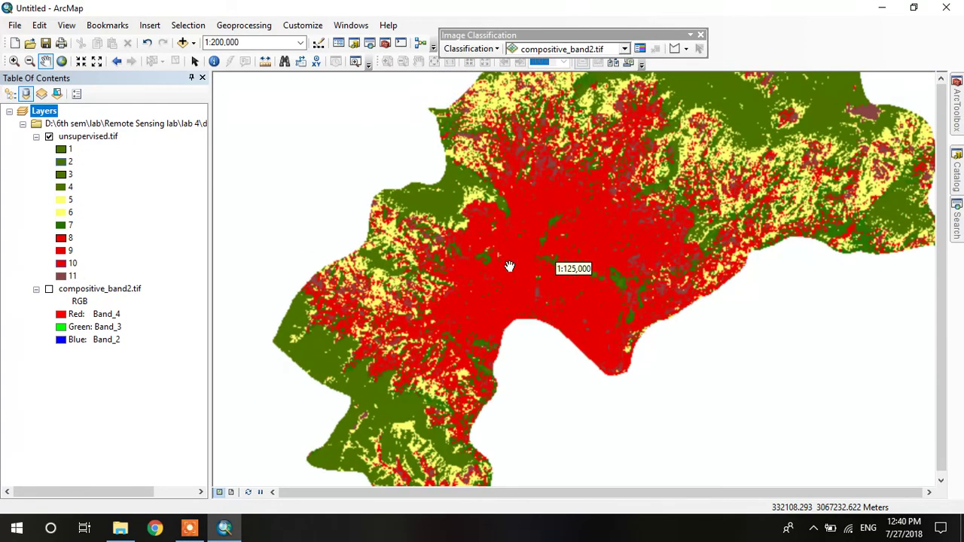
pyautogui.scroll(-1, 527, 248)
pyautogui.moveTo(533, 234); pyautogui.dragTo(499, 258)
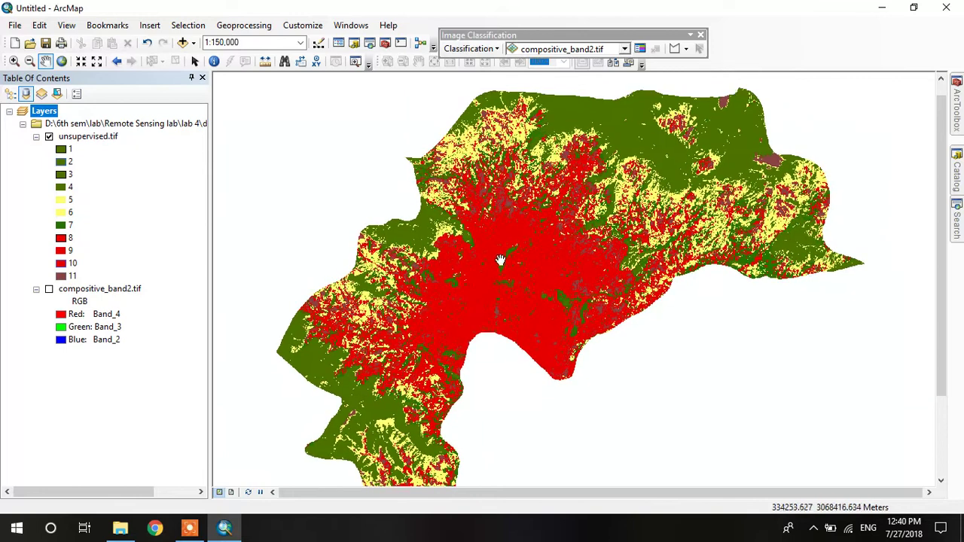
pyautogui.scroll(-2, 505, 266)
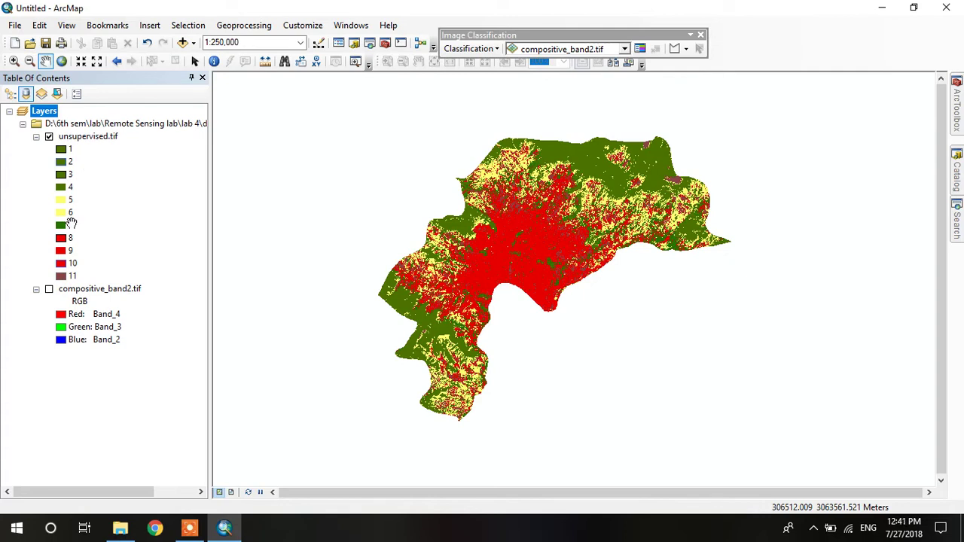
pyautogui.click(96, 137)
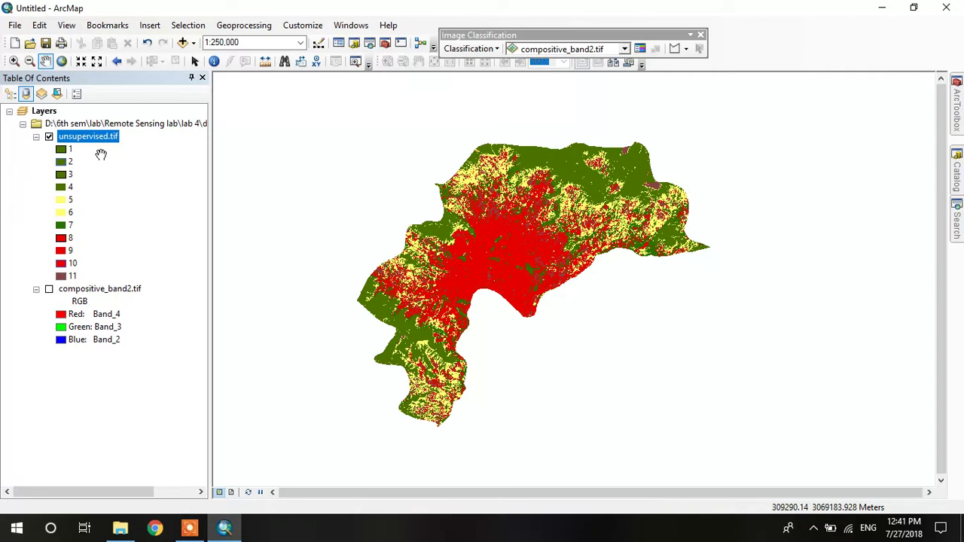
# - Open the Symbology settings in unsupervised.tif's Layer Properties
pyautogui.rightClick(97, 139)
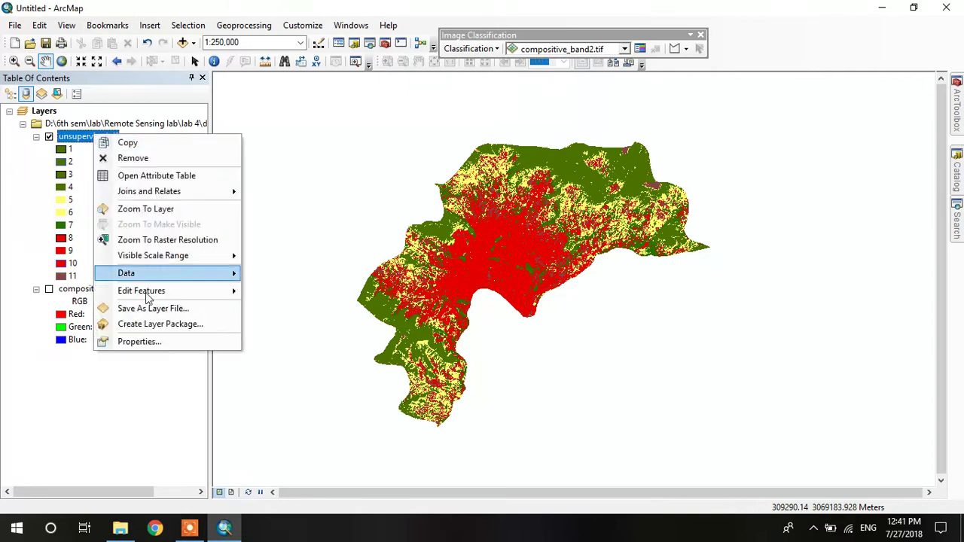
pyautogui.click(156, 345)
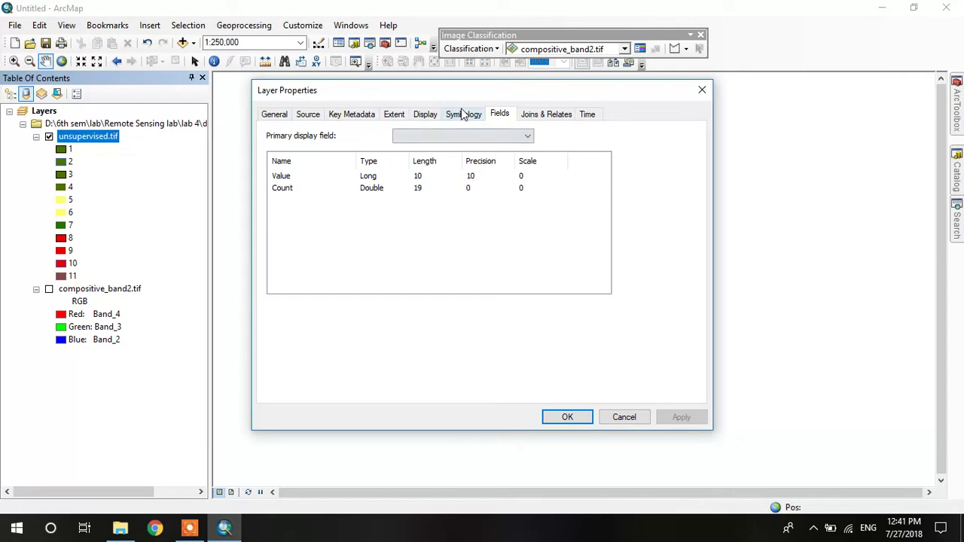
pyautogui.click(465, 117)
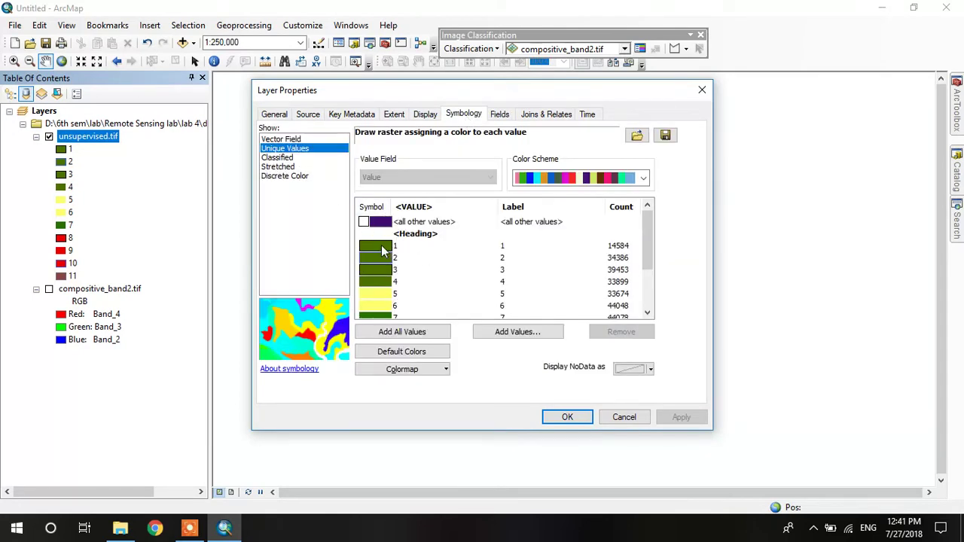
pyautogui.scroll(-2, 383, 250)
pyautogui.scroll(2, 383, 251)
# - Group clusters 1, 2, 3, 4 and 7 and label the class Vegitation
pyautogui.click(383, 247)
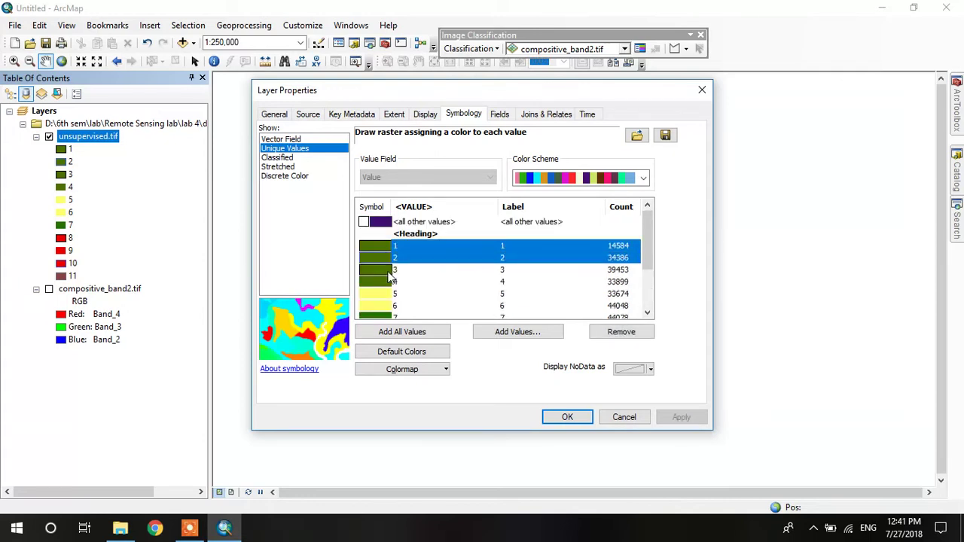
pyautogui.moveTo(383, 247); pyautogui.dragTo(389, 283)
pyautogui.scroll(-3, 389, 283)
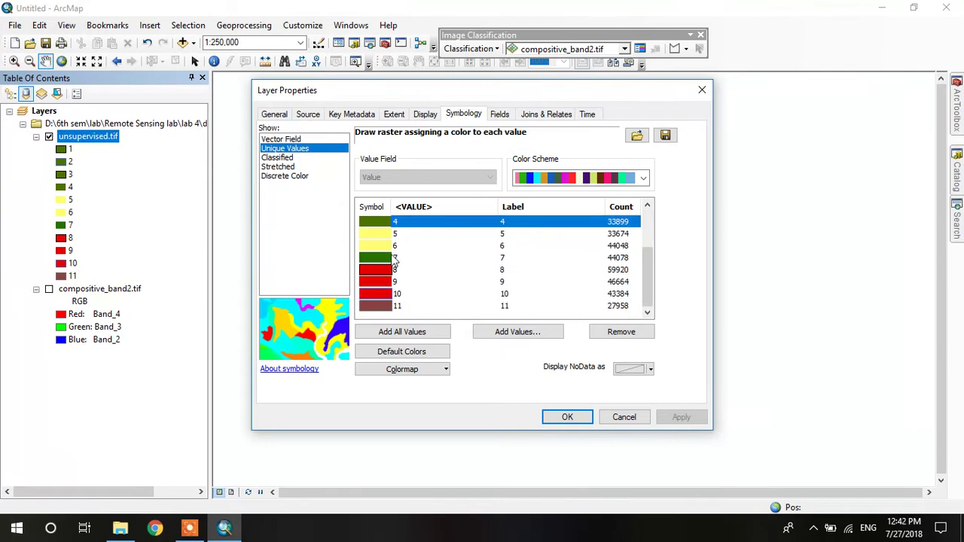
pyautogui.keyDown('ctrl'); pyautogui.click(393, 259); pyautogui.keyUp('ctrl')
pyautogui.rightClick(446, 260)
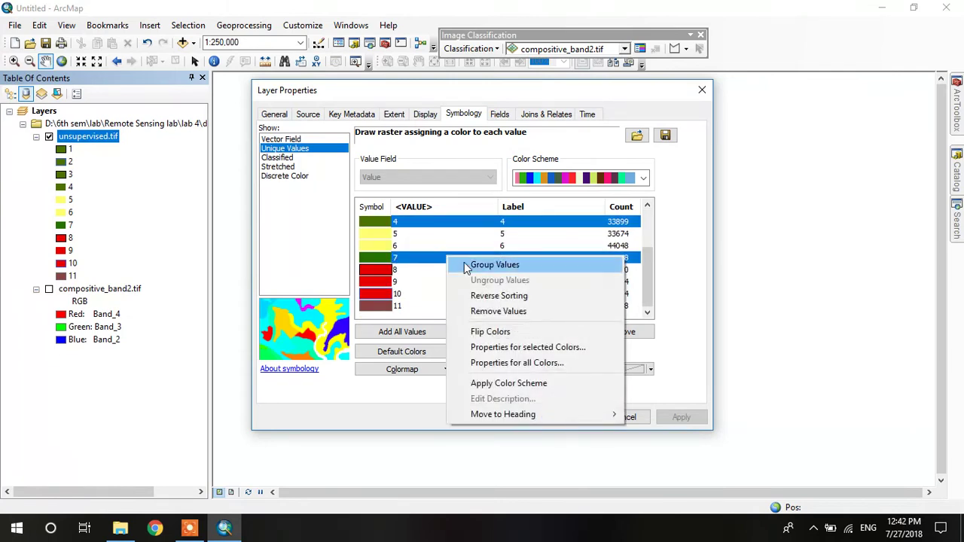
pyautogui.click(490, 263)
pyautogui.click(527, 249)
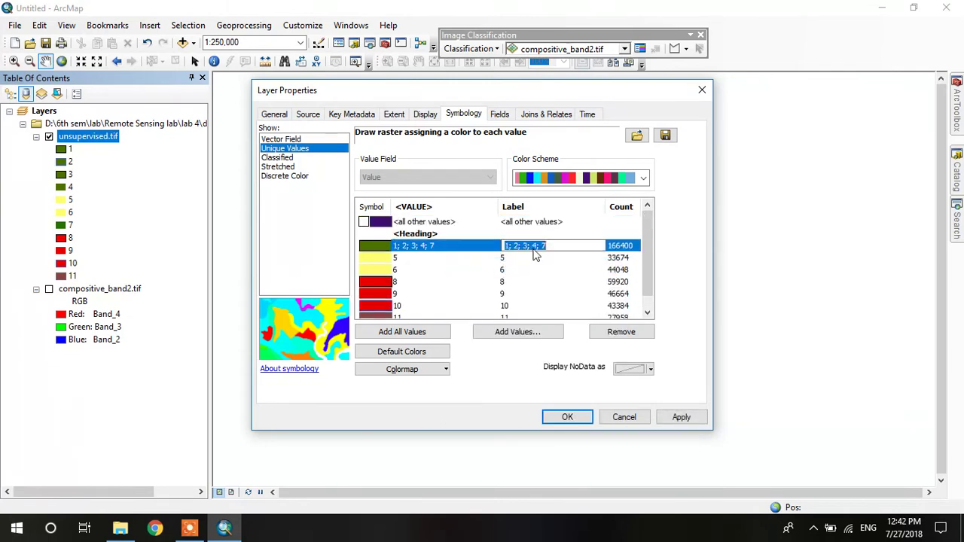
pyautogui.write('Ve')
pyautogui.write('gitation')
pyautogui.press('Return')
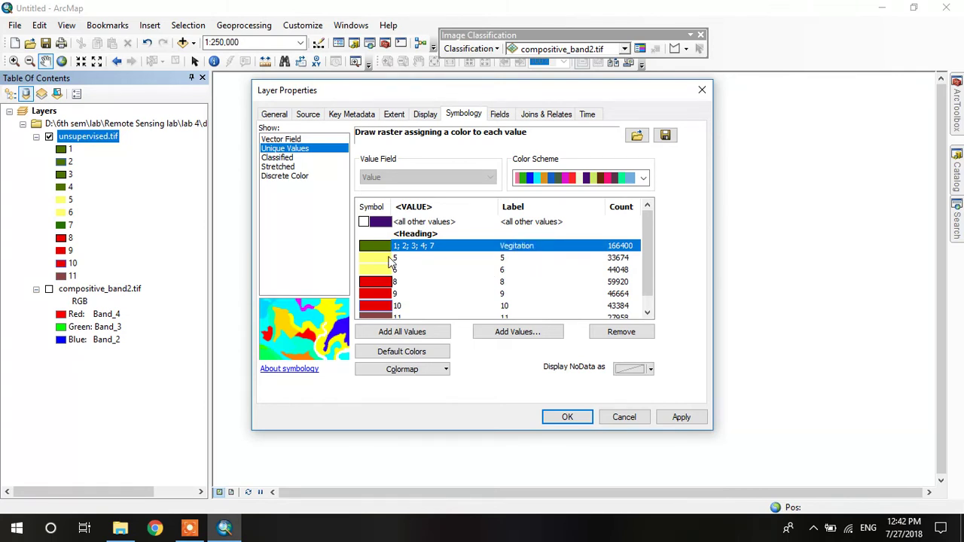
# - Group clusters 5 and 6 and label the class Cultivation
pyautogui.click(391, 259)
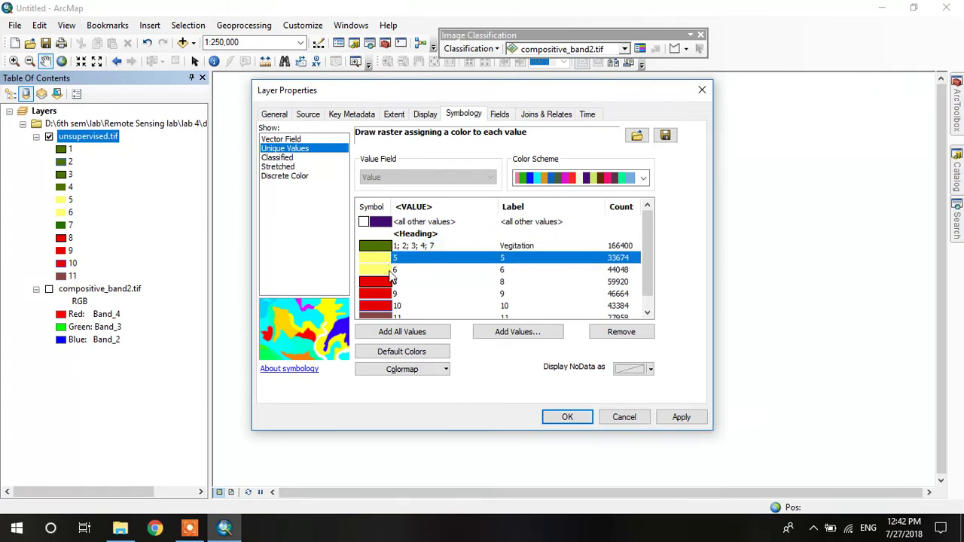
pyautogui.keyDown('shift'); pyautogui.click(392, 271); pyautogui.keyUp('shift')
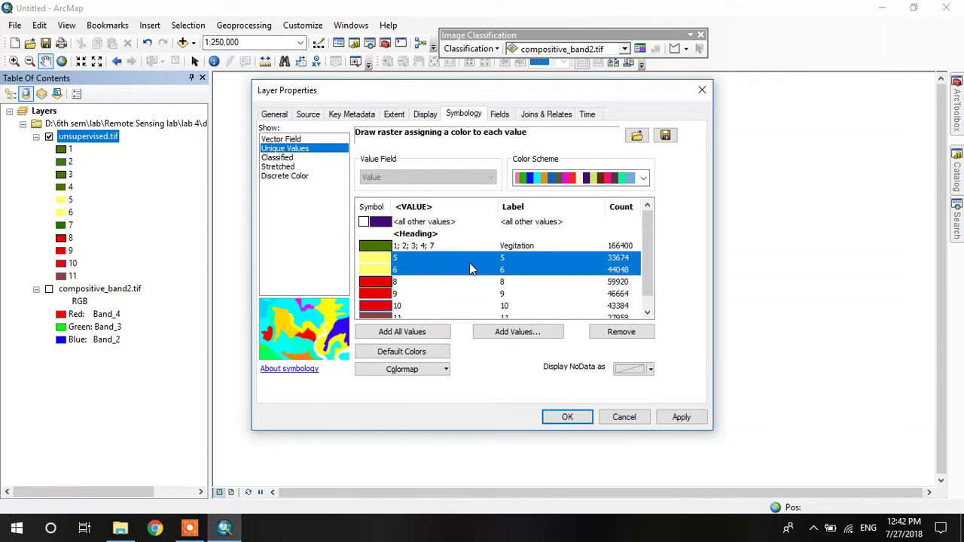
pyautogui.rightClick(470, 268)
pyautogui.click(497, 272)
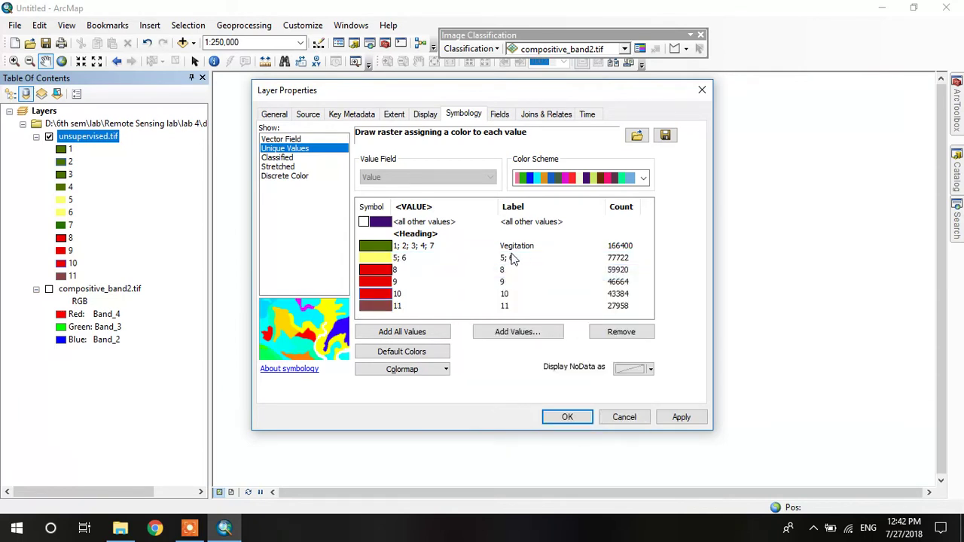
pyautogui.doubleClick(511, 259)
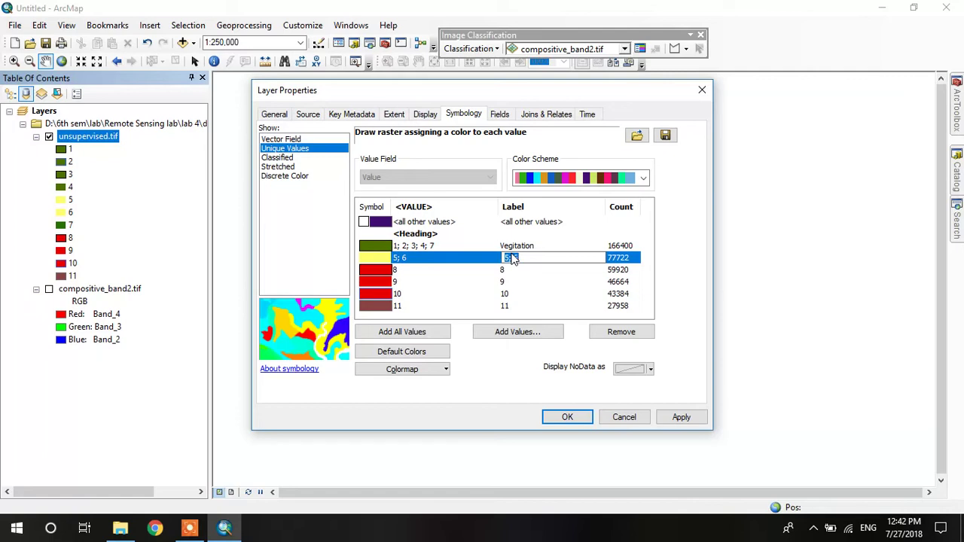
pyautogui.write('Cult')
pyautogui.write('ivation')
pyautogui.press('Return')
# - Group clusters 8, 9 and 10 and label the class Settlement
pyautogui.click(372, 273)
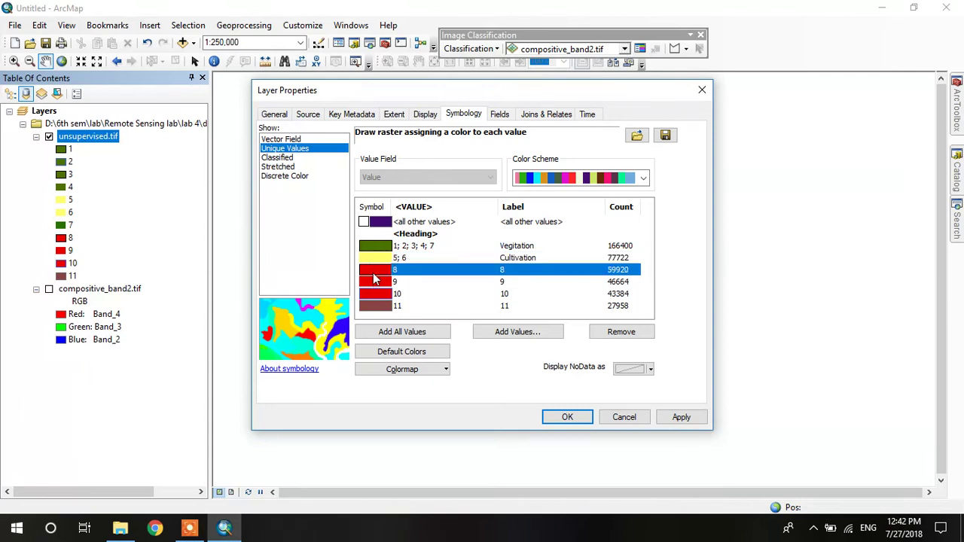
pyautogui.keyDown('ctrl'); pyautogui.click(374, 284); pyautogui.keyUp('ctrl')
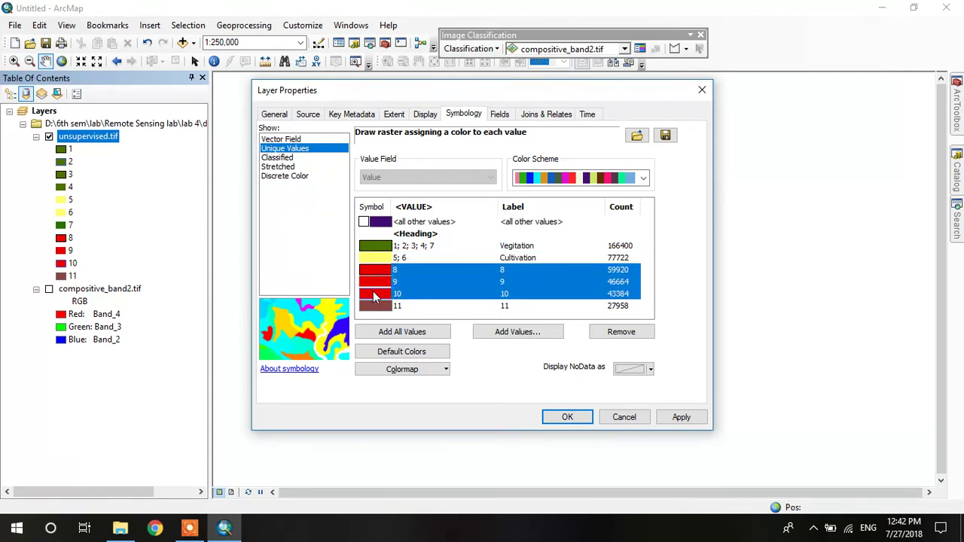
pyautogui.rightClick(512, 282)
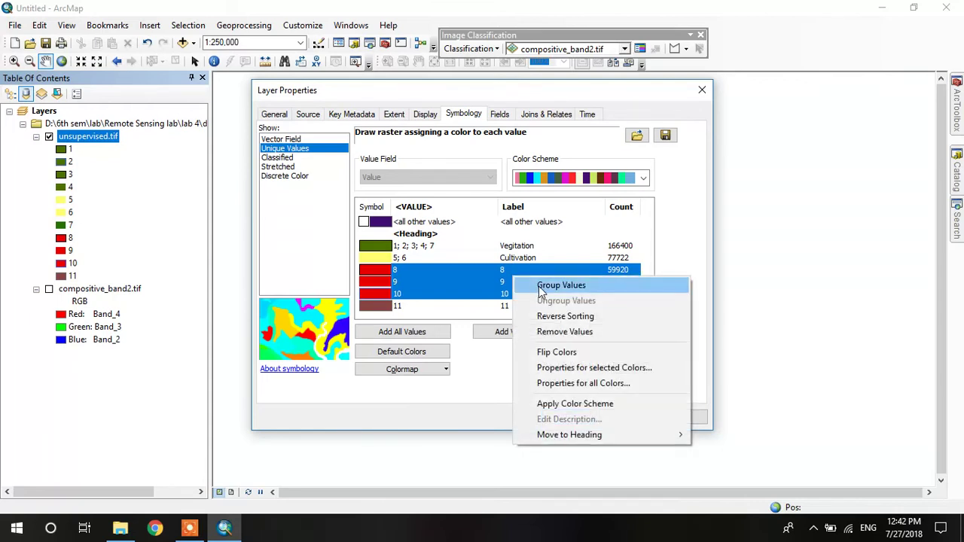
pyautogui.click(538, 286)
pyautogui.click(516, 272)
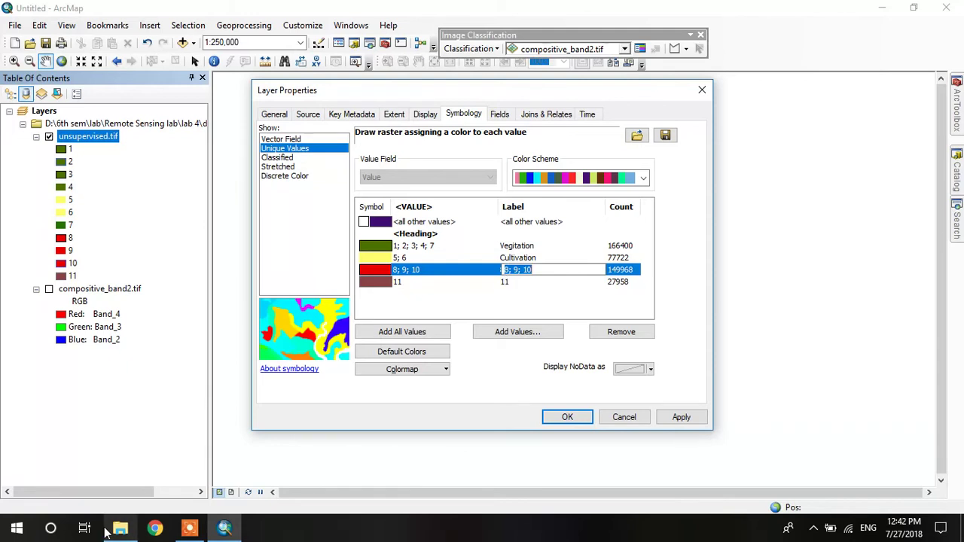
pyautogui.write('s')
pyautogui.write('ment')
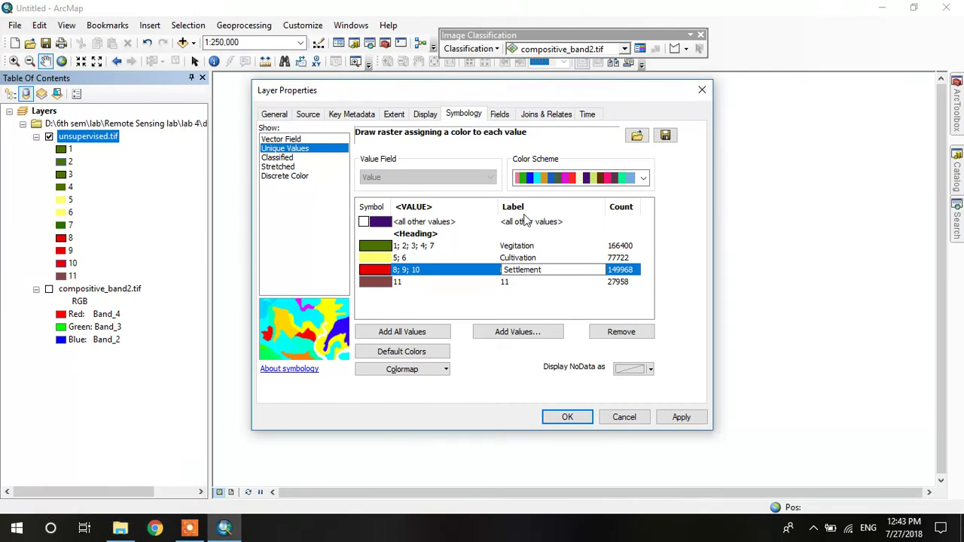
pyautogui.press('Return')
# - Label cluster 11 Bare soil and apply the four-class symbology
pyautogui.click(509, 282)
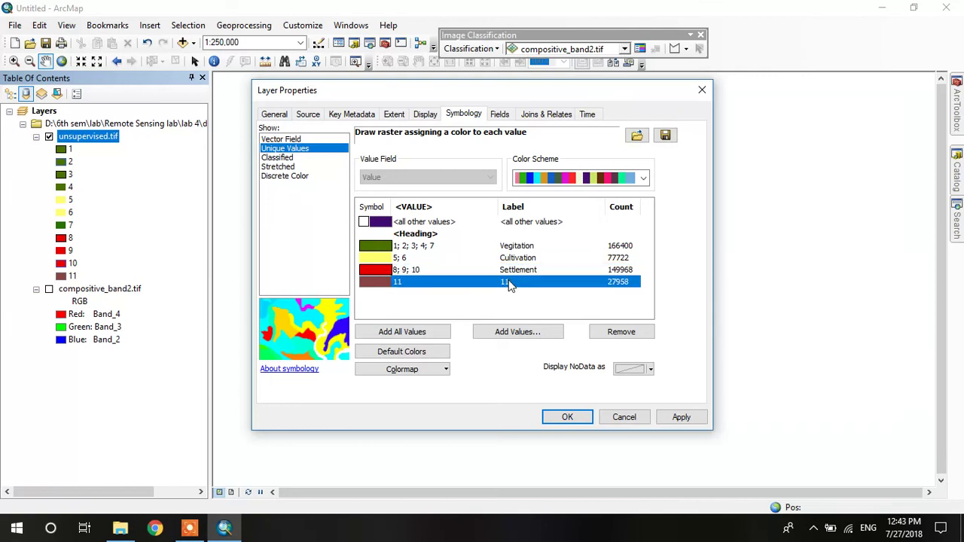
pyautogui.write('ba')
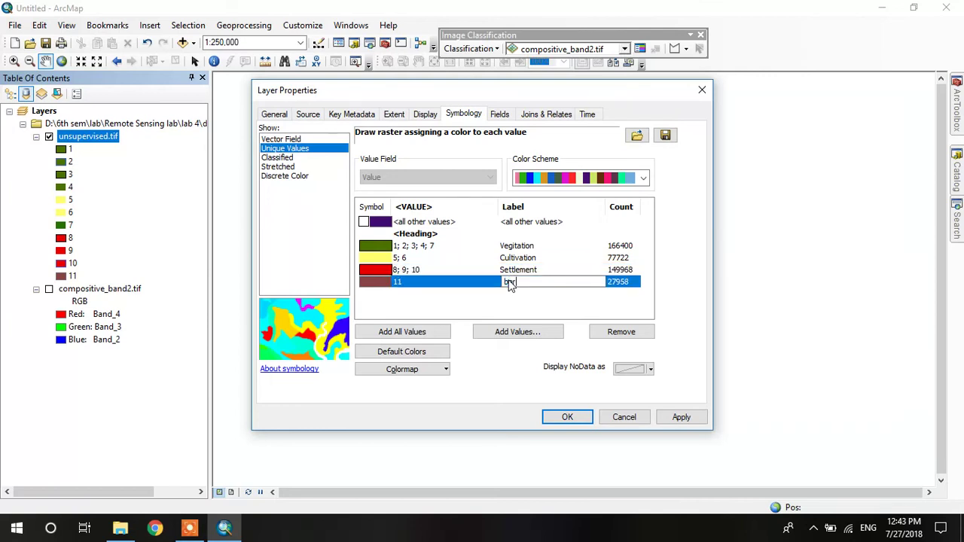
pyautogui.press('BackSpace')
pyautogui.press('BackSpace')
pyautogui.press('BackSpace')
pyautogui.write('Bare so')
pyautogui.click(569, 418)
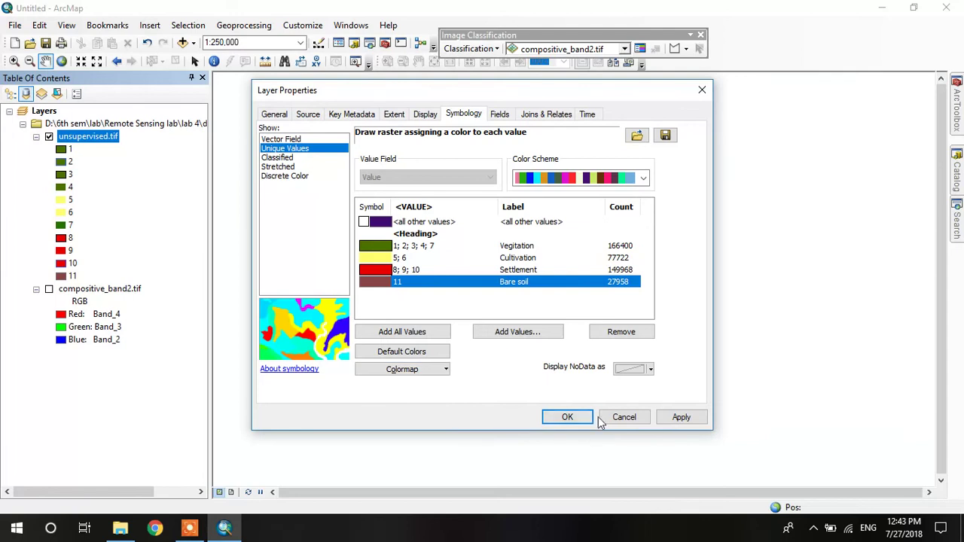
pyautogui.click(680, 418)
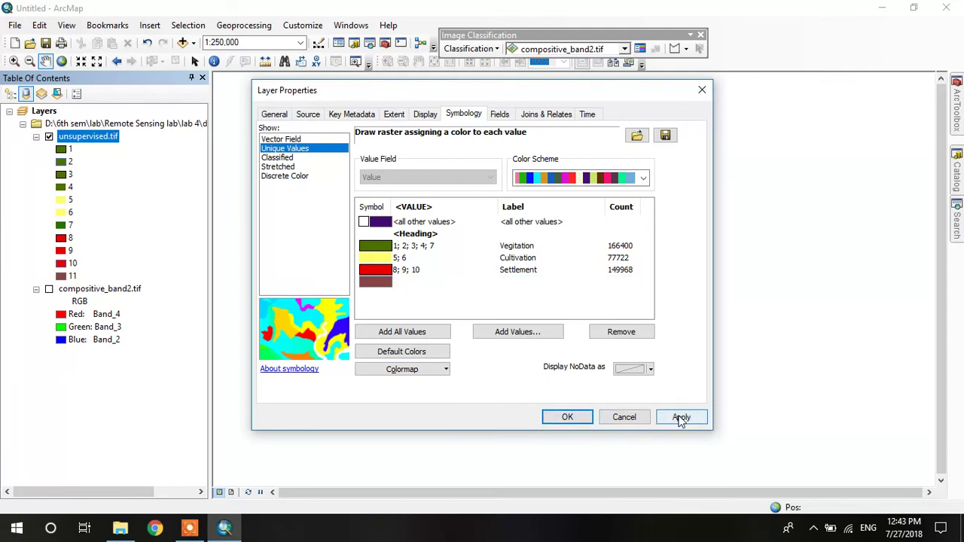
# - Close Layer Properties and remove the compositive_band2.tif layer
pyautogui.click(567, 417)
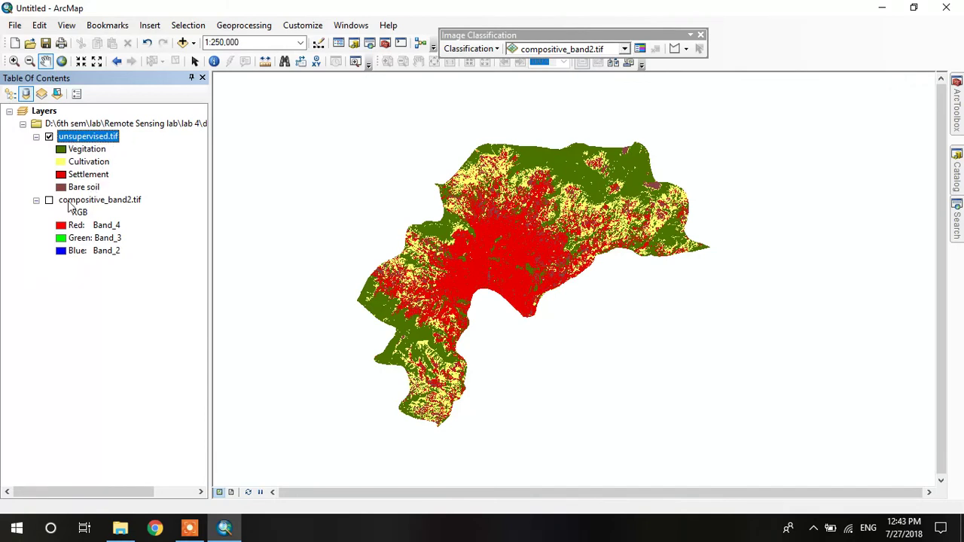
pyautogui.rightClick(71, 201)
pyautogui.click(110, 226)
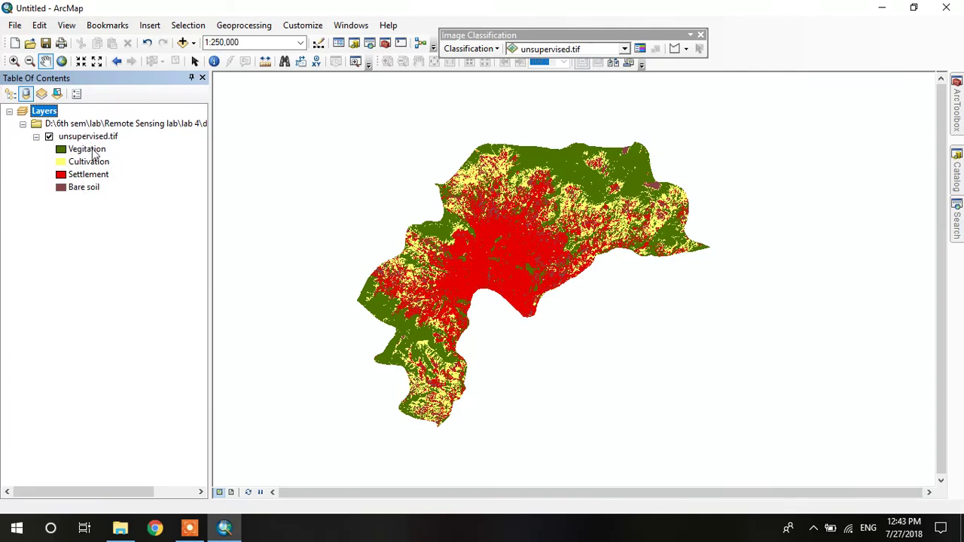
# - Zoom and pan to centre the four-class land-cover map
pyautogui.scroll(2, 537, 238)
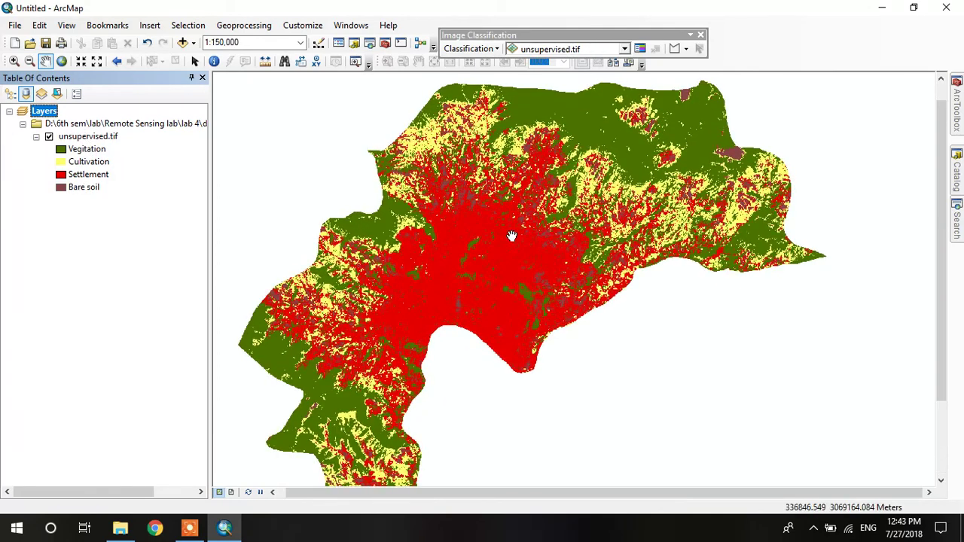
pyautogui.moveTo(524, 238); pyautogui.dragTo(578, 253)
pyautogui.scroll(-1, 580, 254)
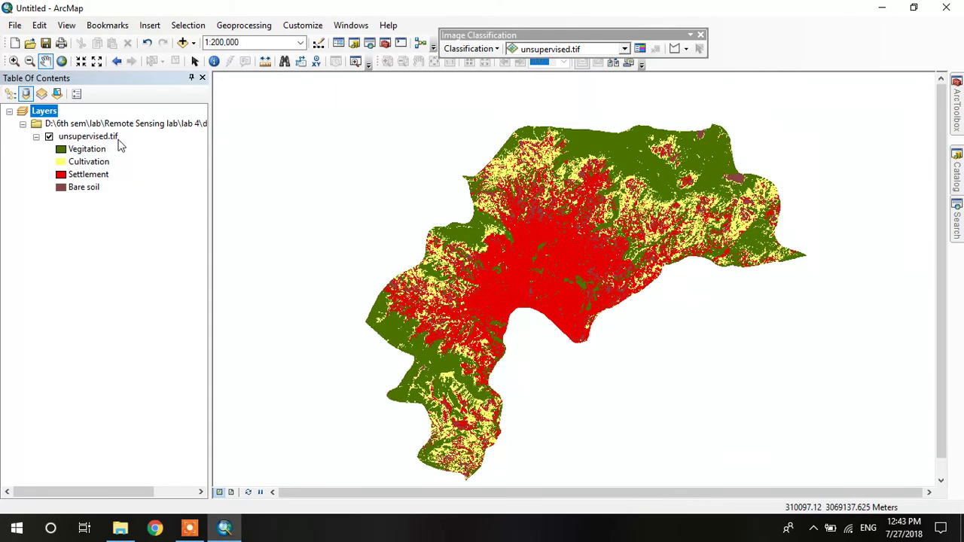
pyautogui.moveTo(521, 276); pyautogui.dragTo(500, 271)
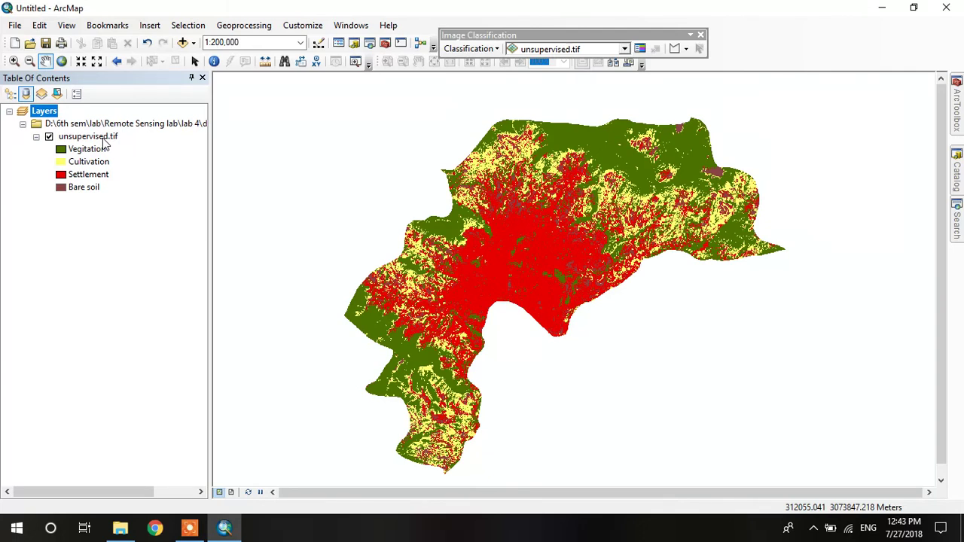
pyautogui.click(487, 50)
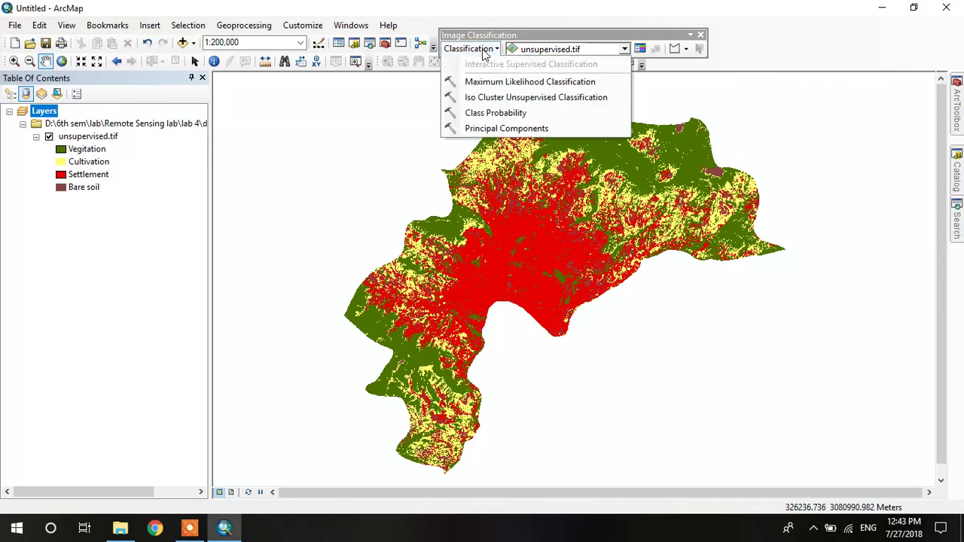
pyautogui.moveTo(462, 276)
pyautogui.mouseDown()
pyautogui.moveTo(456, 297)
pyautogui.moveTo(499, 288)
pyautogui.mouseUp()
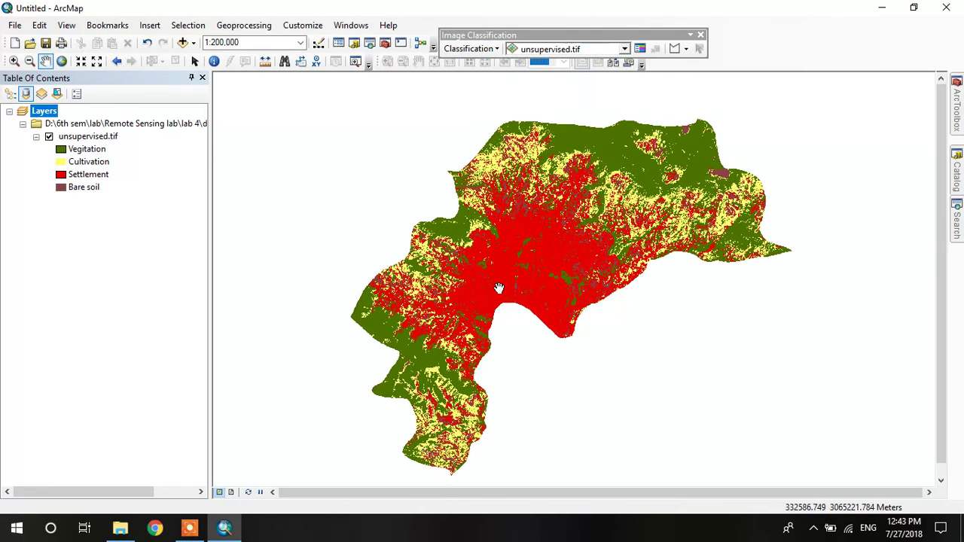